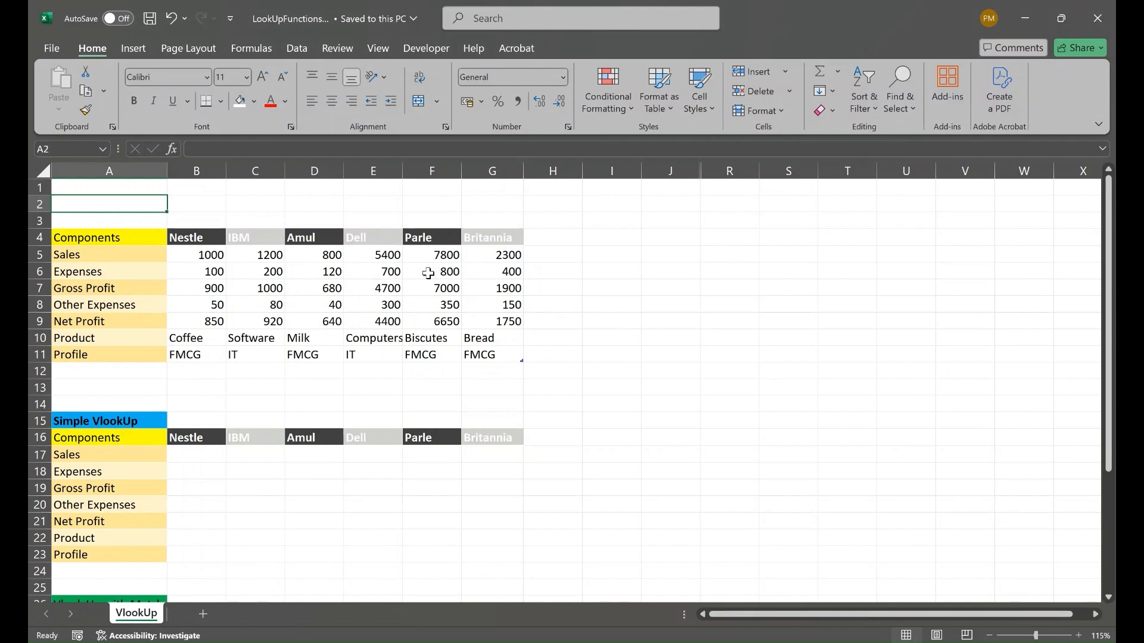
Draw a straight arrow about 1.68 cm long from the Sales label toward the Nestle sales value in row 5.
key("ctrl+n")
left_click(139, 49)
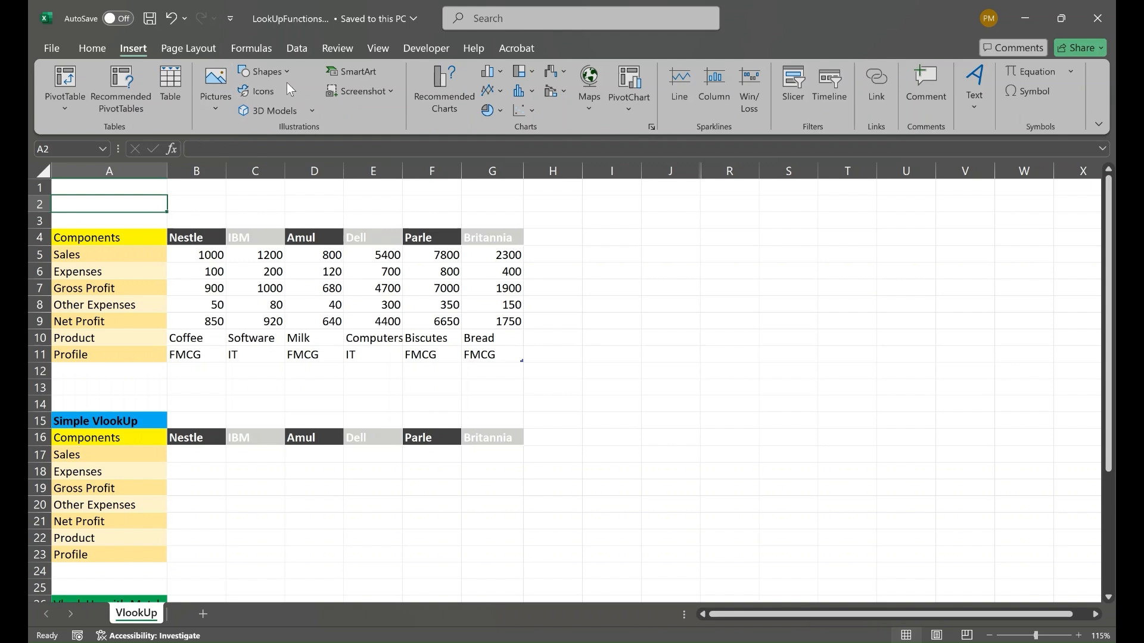
left_click(265, 72)
left_click(266, 155)
left_click_drag(131, 253, 186, 253)
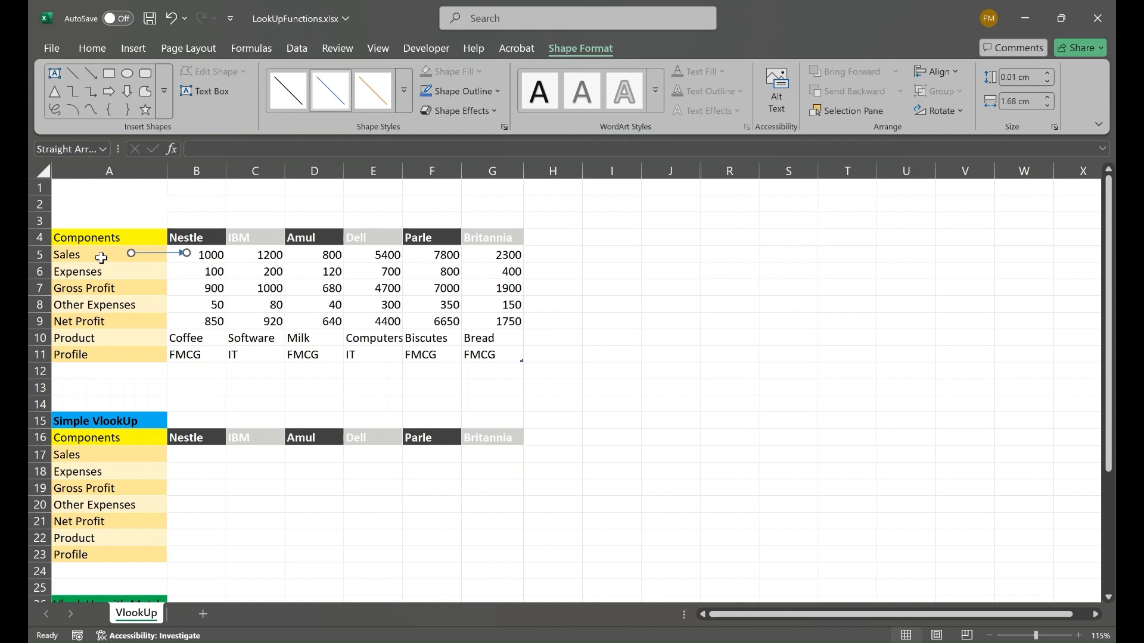
left_click_drag(97, 254, 98, 288)
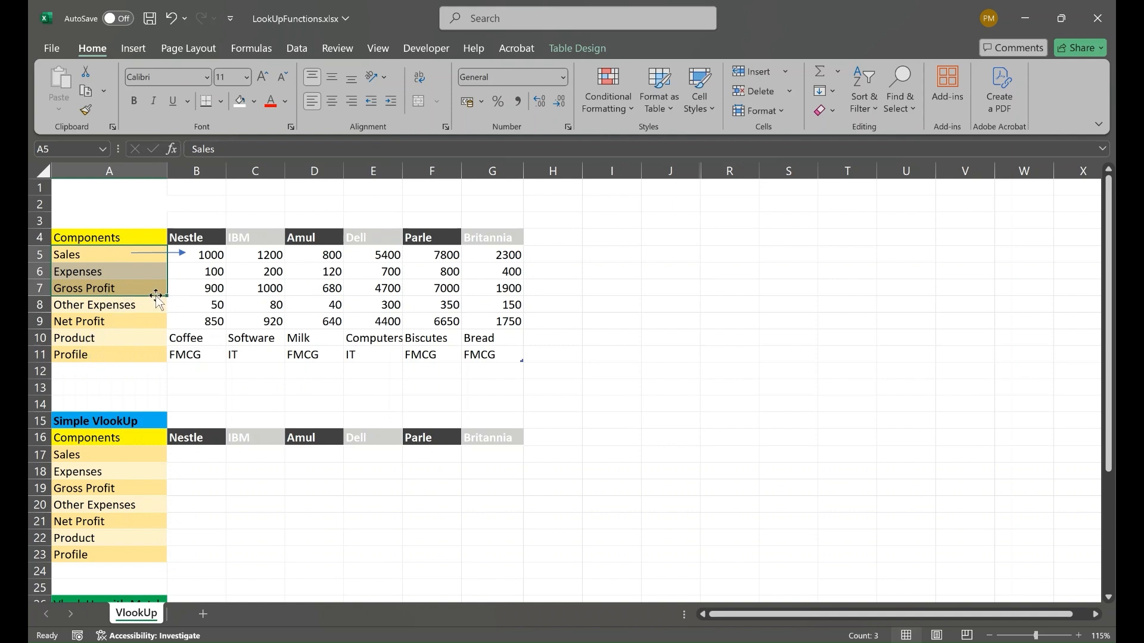
left_click(196, 220)
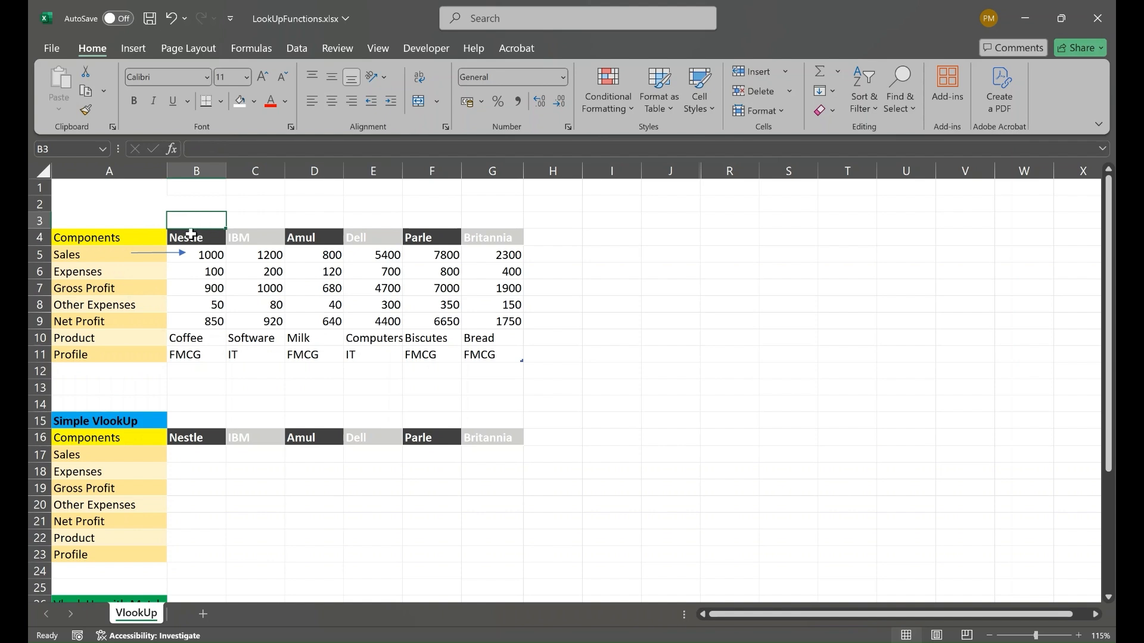
left_click(196, 168)
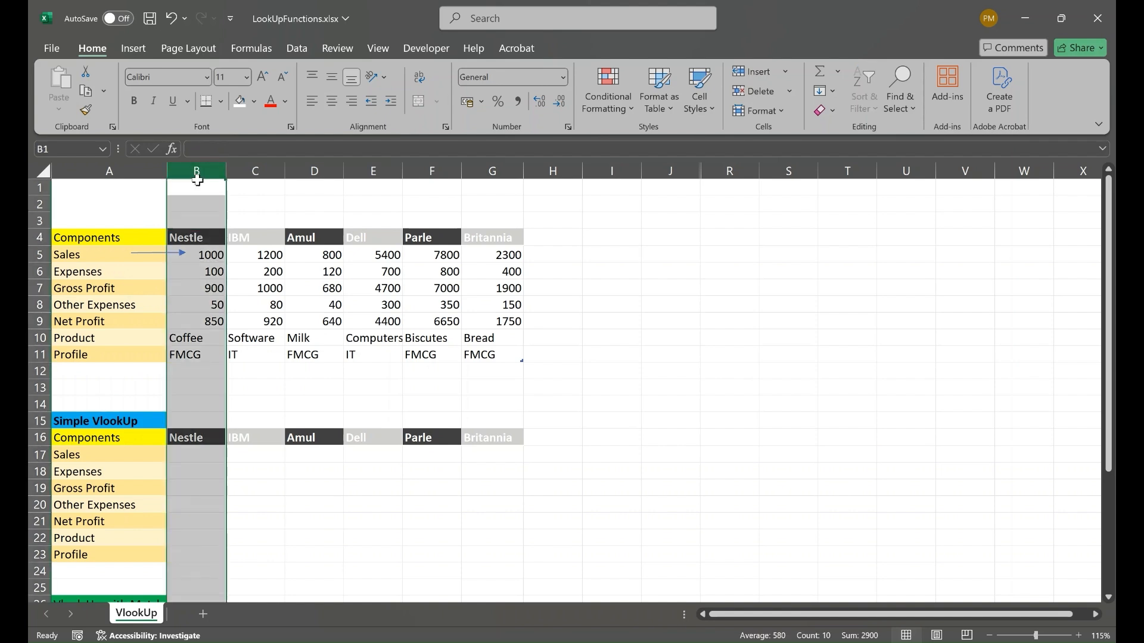
left_click_drag(227, 170, 498, 171)
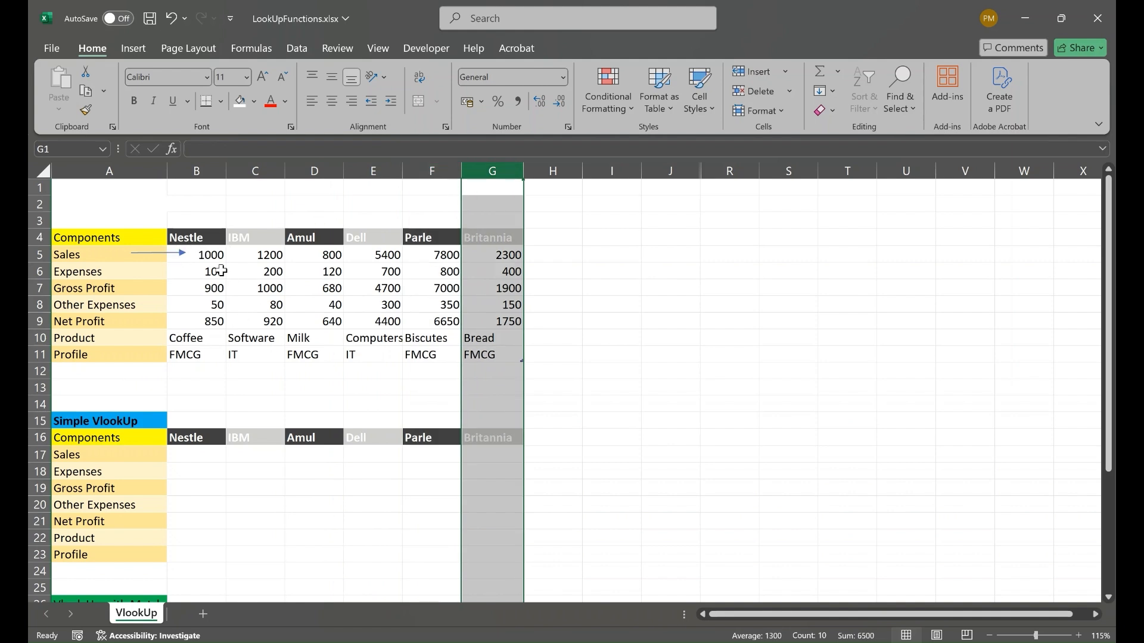
left_click(278, 319)
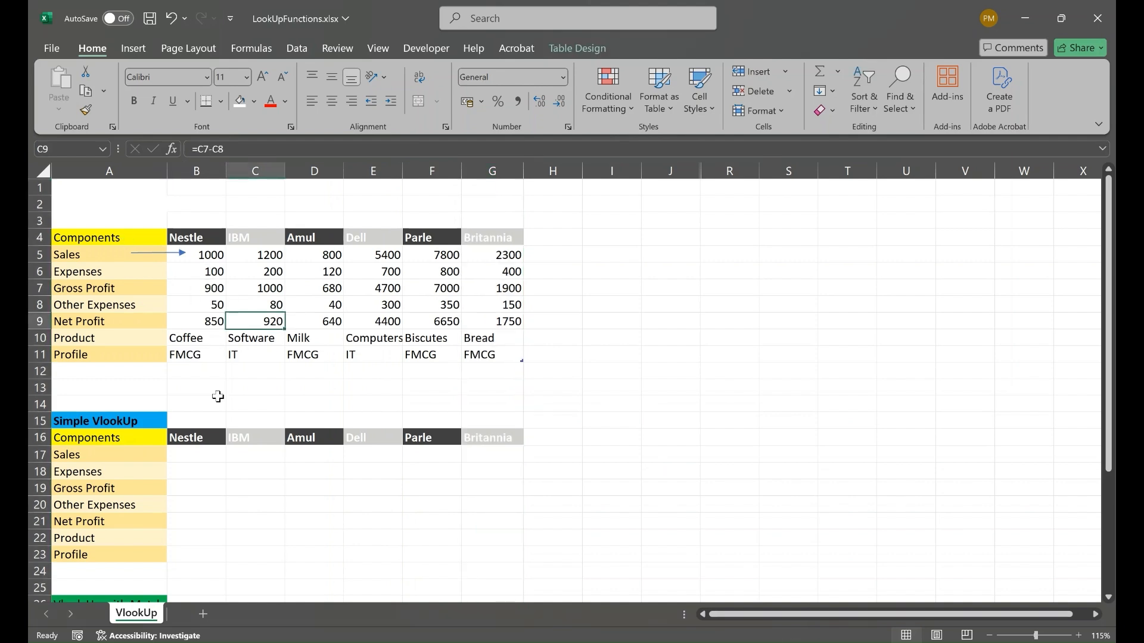
Begin a VLOOKUP formula in cell B17, the Nestle Sales cell of the Simple VlookUp table.
left_click(194, 455)
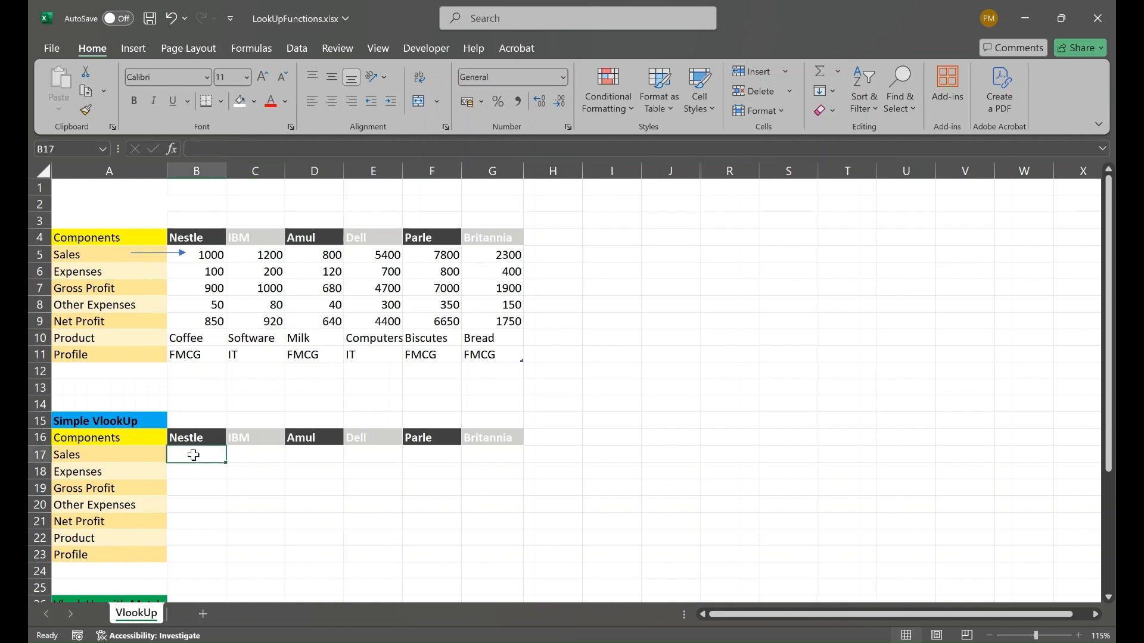
type("=V")
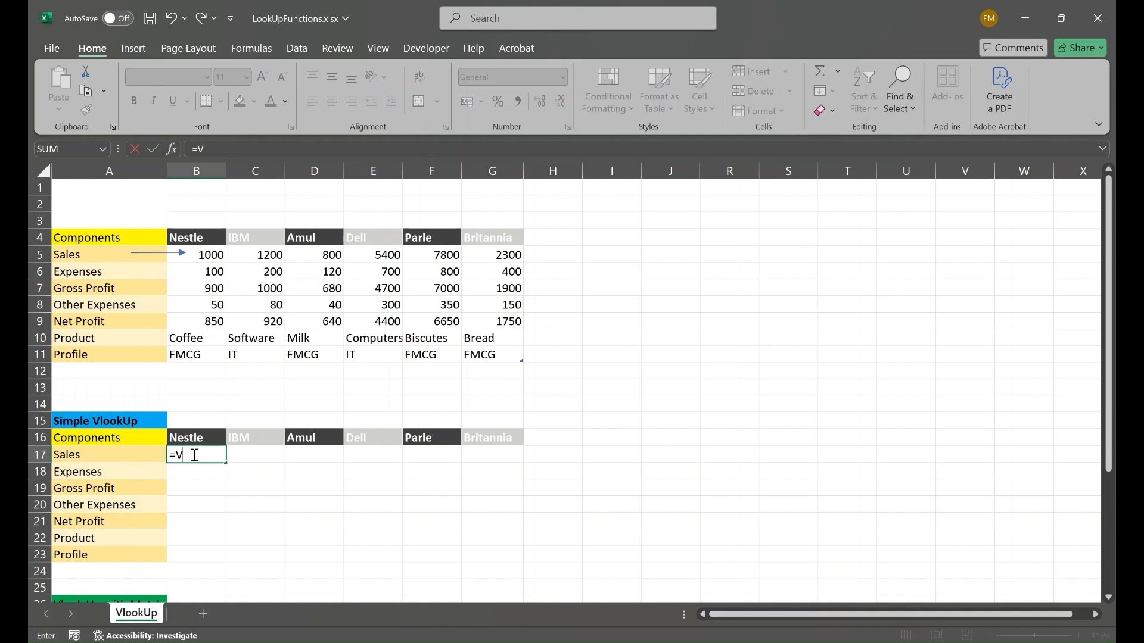
type("loo")
key("Tab")
left_click(134, 455)
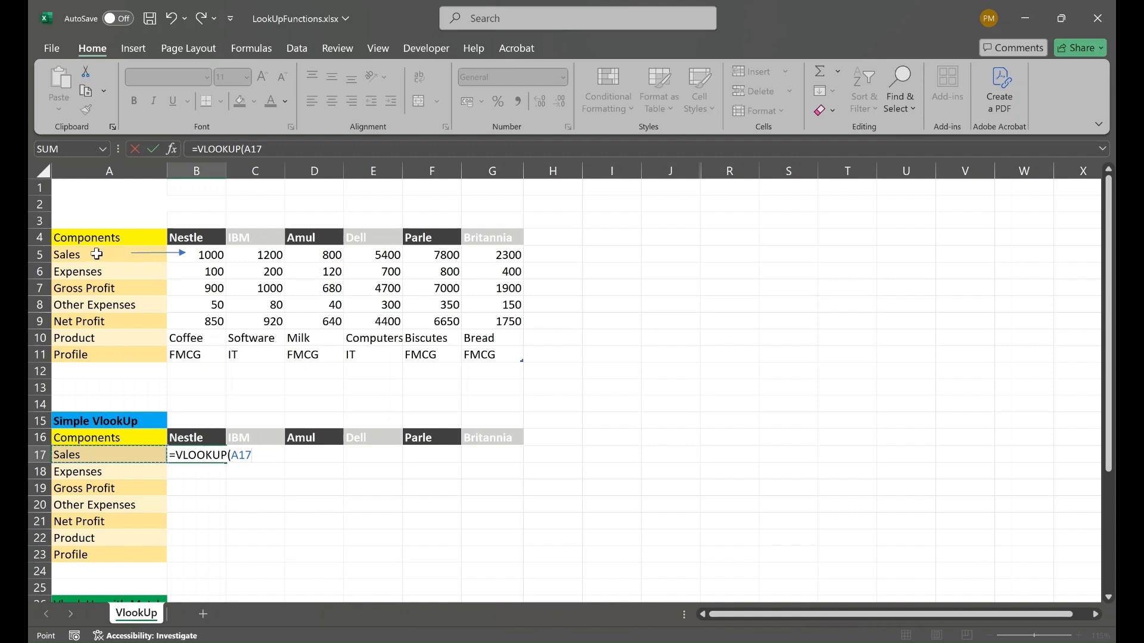
left_click_drag(96, 257, 99, 357)
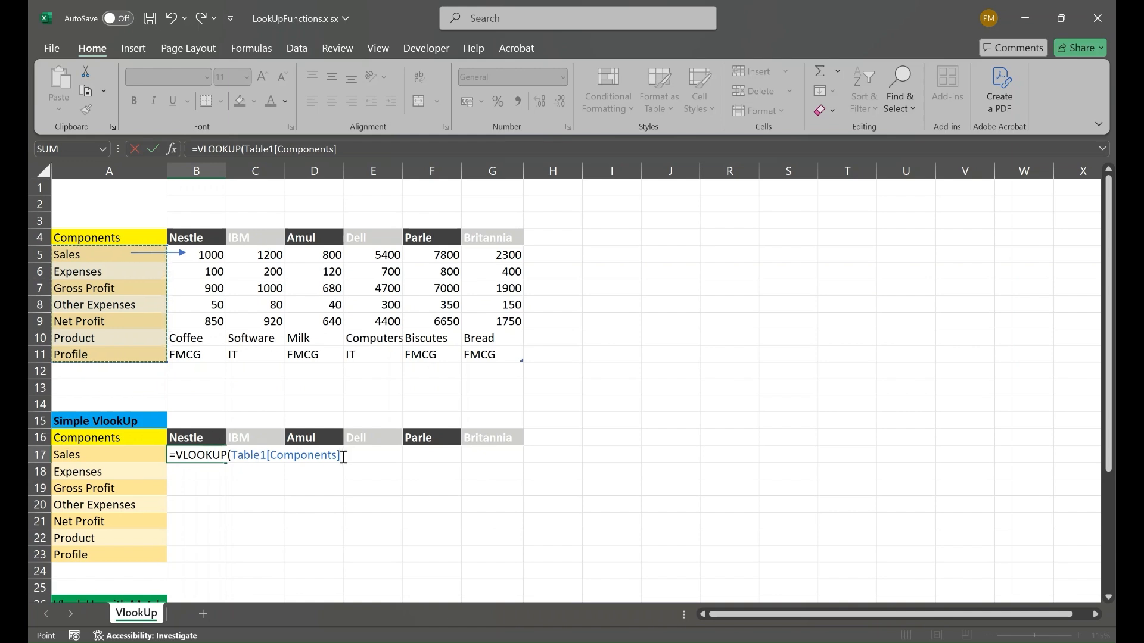
left_click_drag(342, 457, 232, 456)
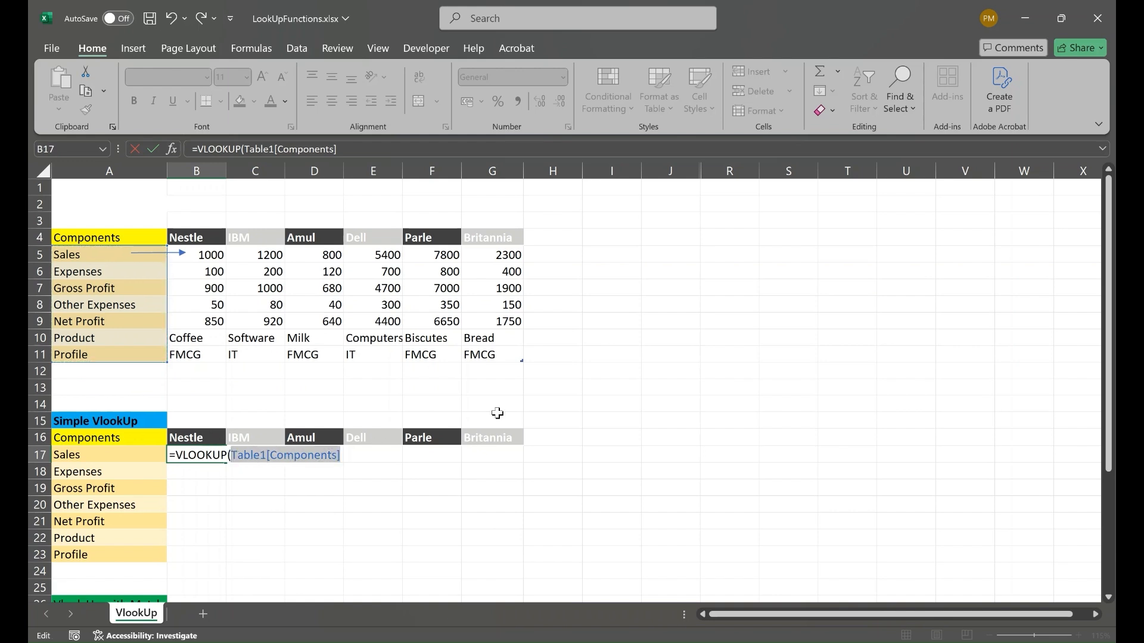
key("BackSpace")
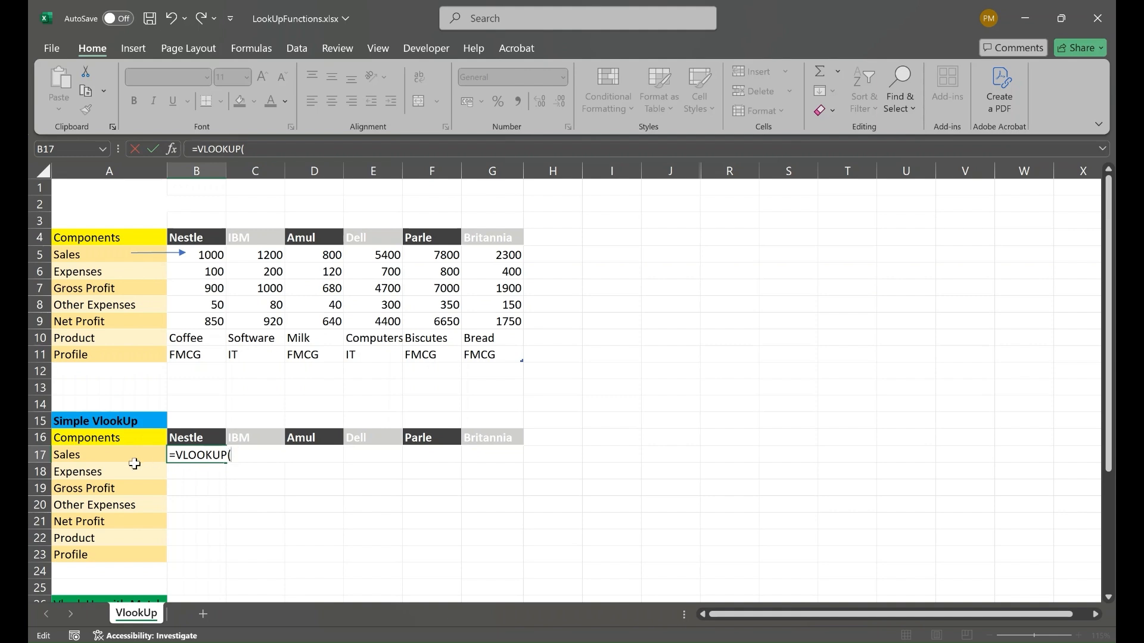
Give the VLOOKUP in B17 the lookup value A17 and the plain cell range A4:G11 as table array.
left_click(103, 454)
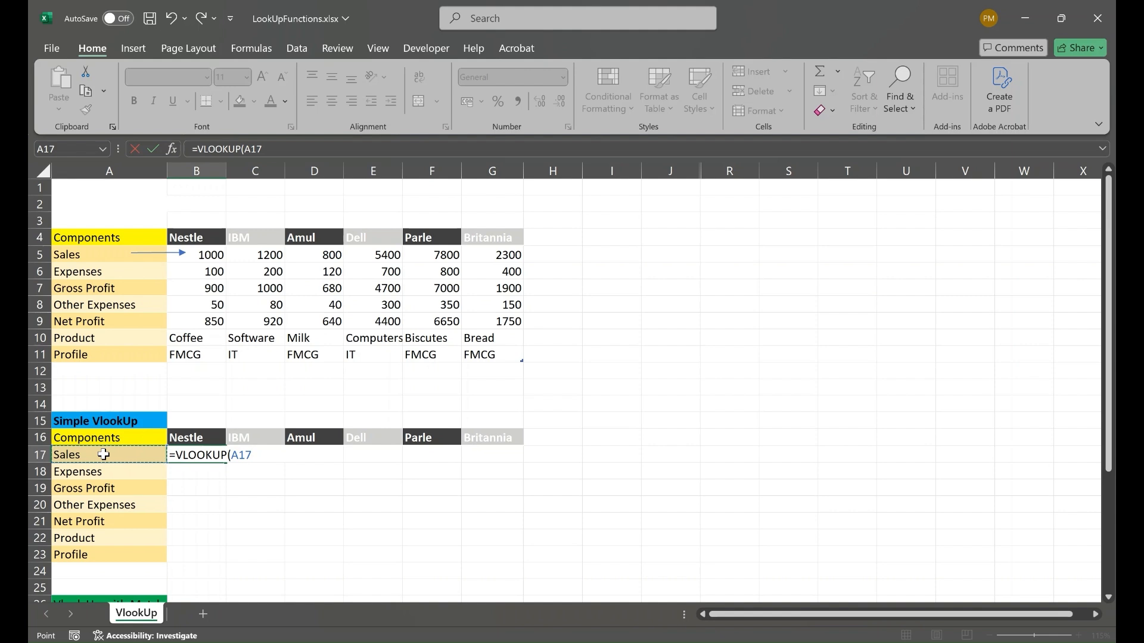
type(",")
left_click_drag(81, 241, 479, 361)
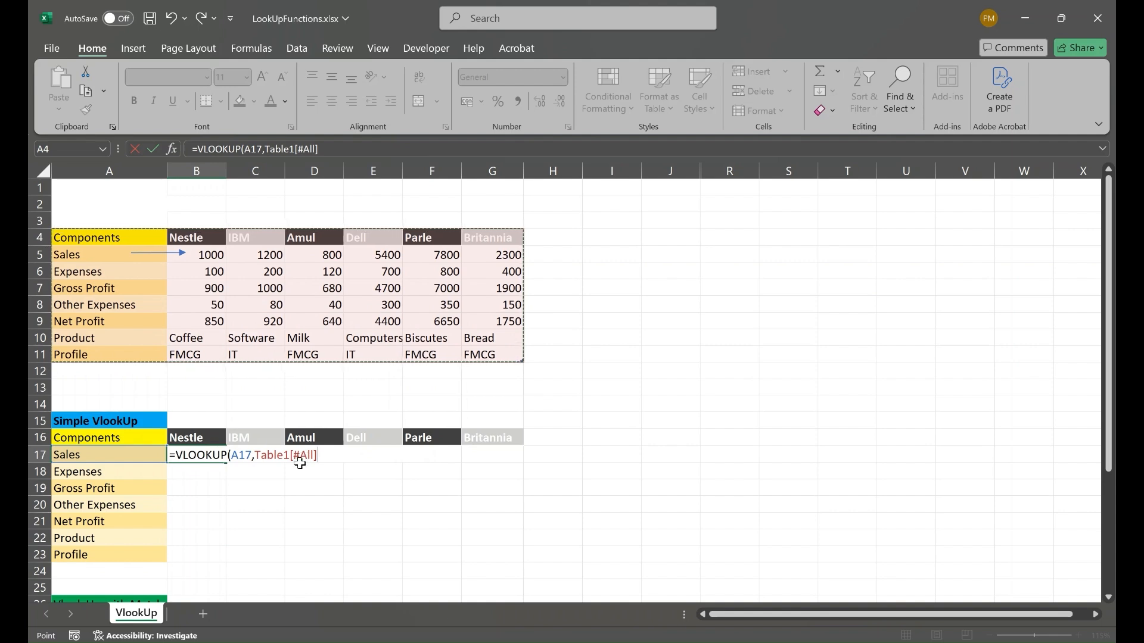
left_click_drag(319, 456, 257, 452)
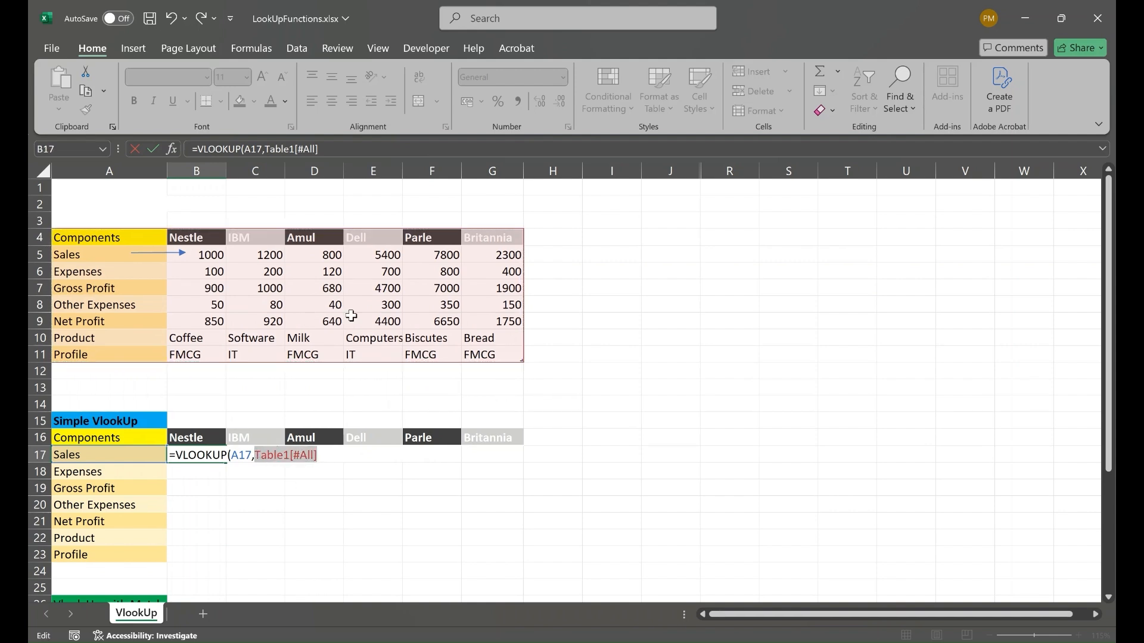
type("A4")
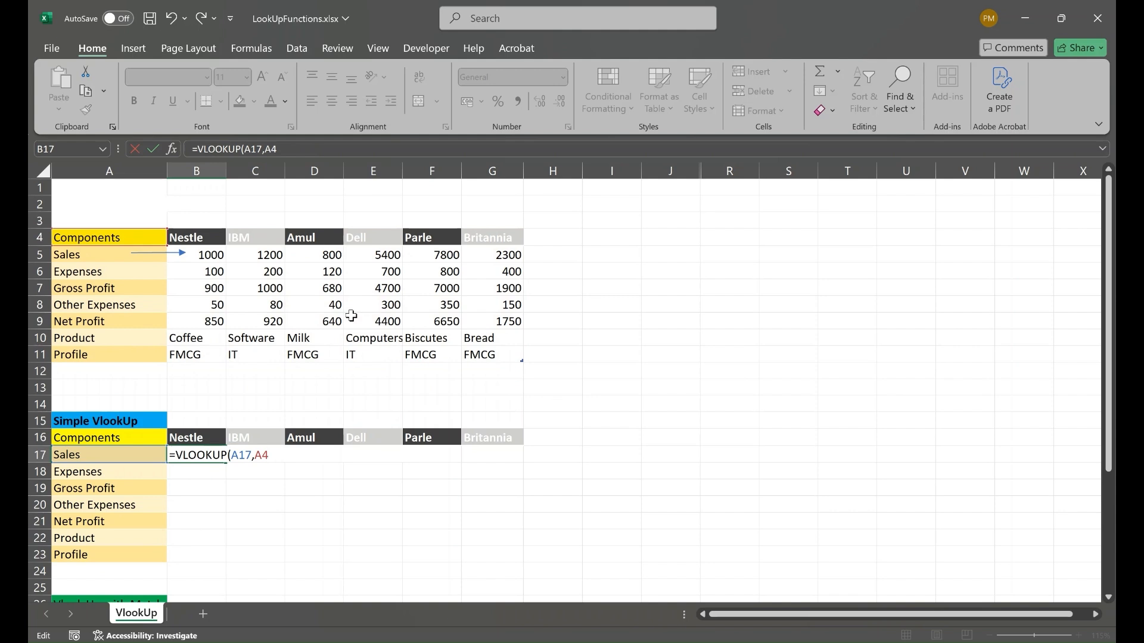
type(":")
type("G11,")
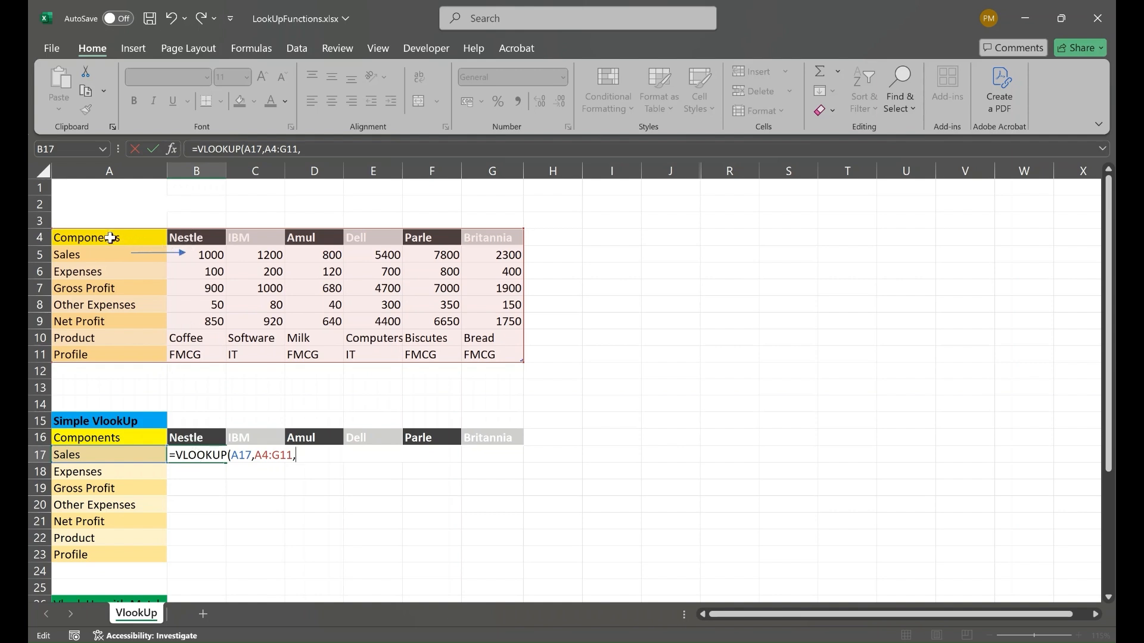
left_click_drag(86, 238, 486, 239)
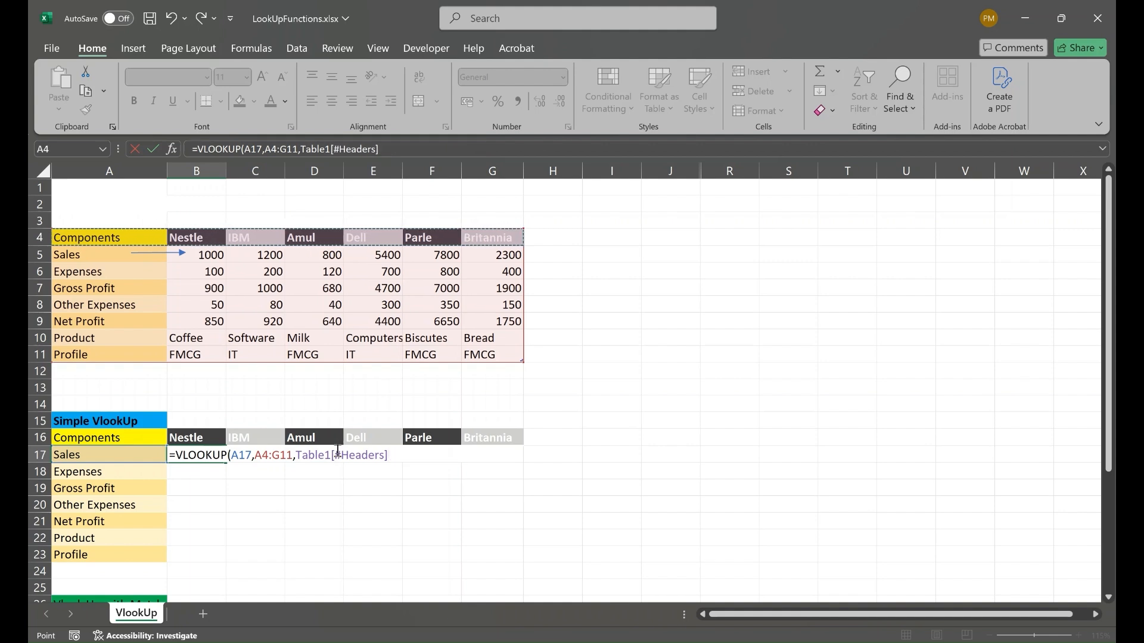
key("BackSpace")
key("BackSpace")
key("BackSpace")
key("BackSpace")
key("BackSpace")
key("BackSpace")
key("BackSpace")
key("BackSpace")
key("BackSpace")
key("BackSpace")
key("BackSpace")
key("BackSpace")
key("BackSpace")
key("BackSpace")
key("BackSpace")
key("BackSpace")
Complete the VLOOKUP in B17 with column index 2 and FALSE for an exact match.
type("2,")
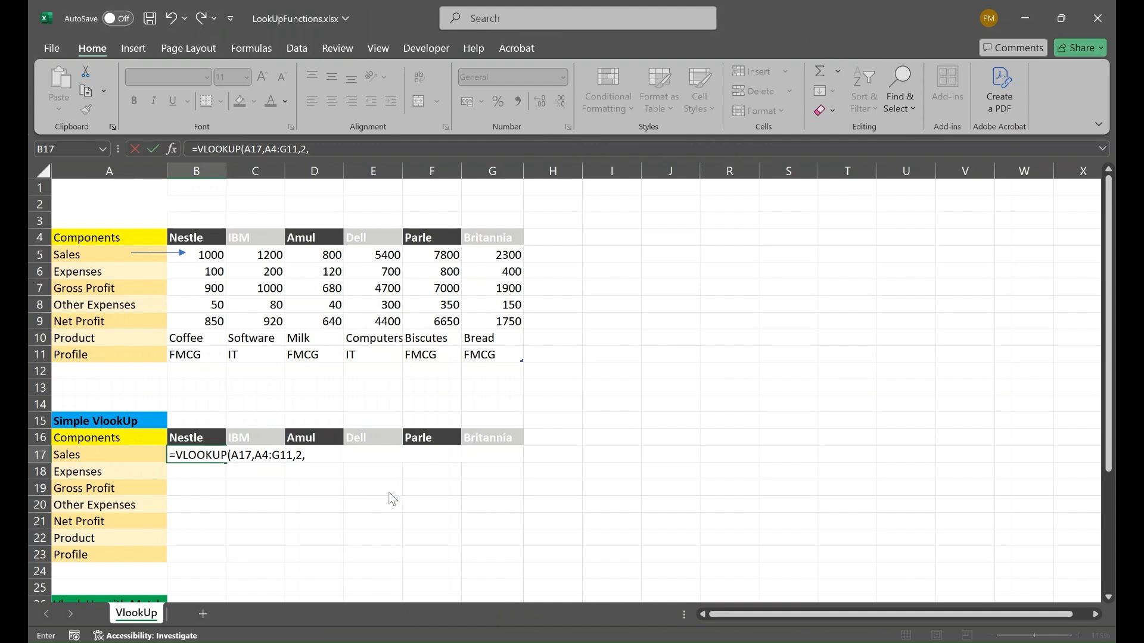
type("FALSE")
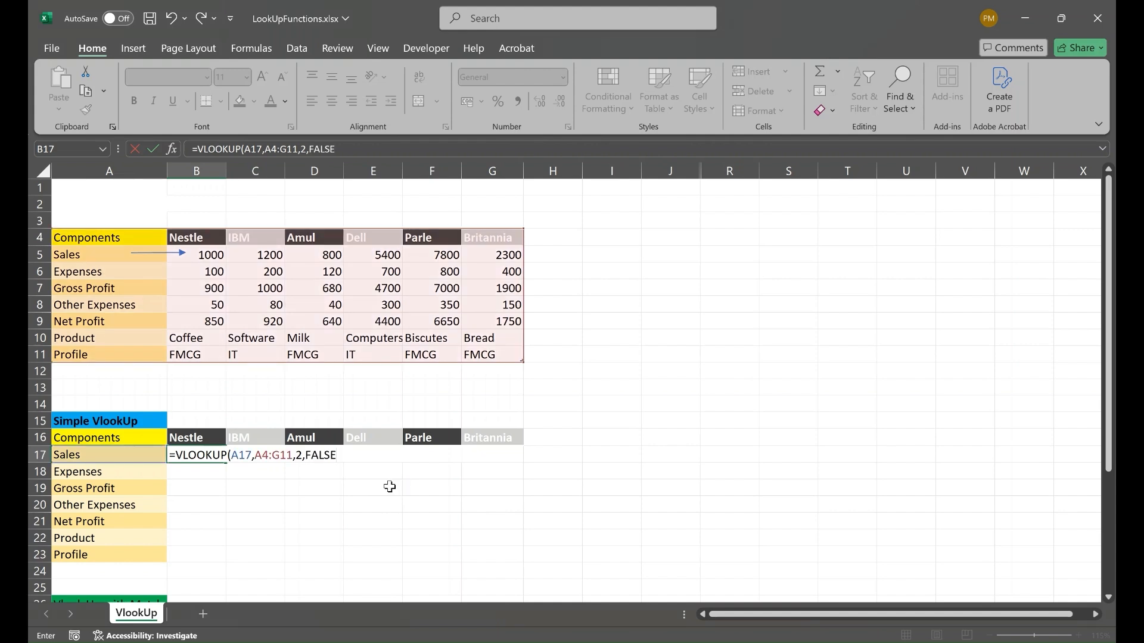
type(")")
key("Return")
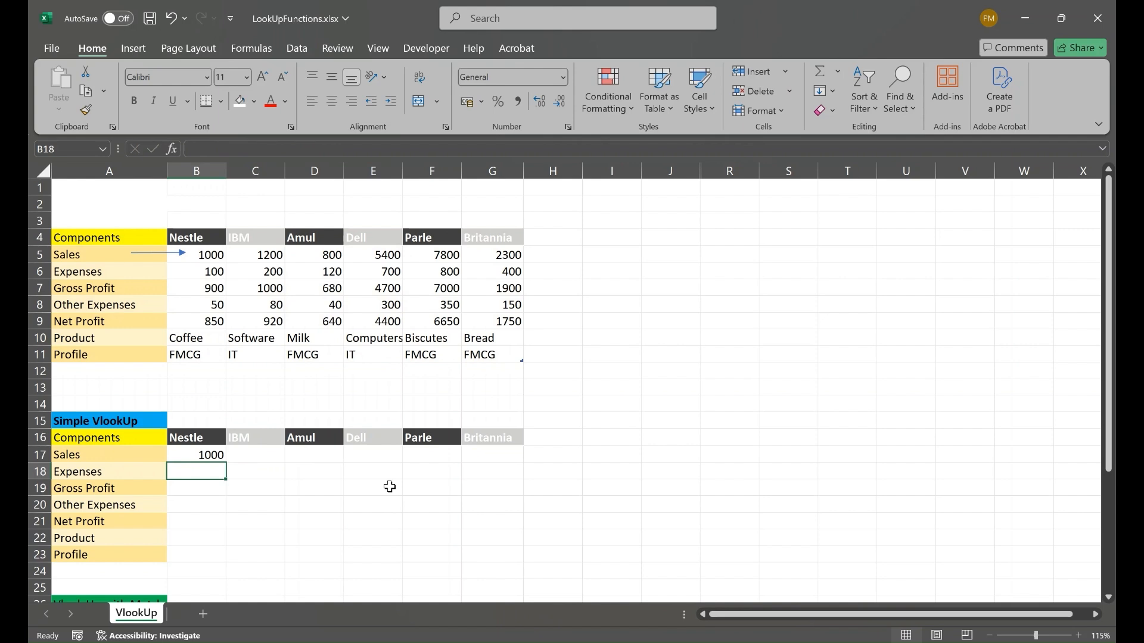
Copy the formula text of B17 with its references unadjusted into C17, the IBM Sales cell.
left_click(191, 454)
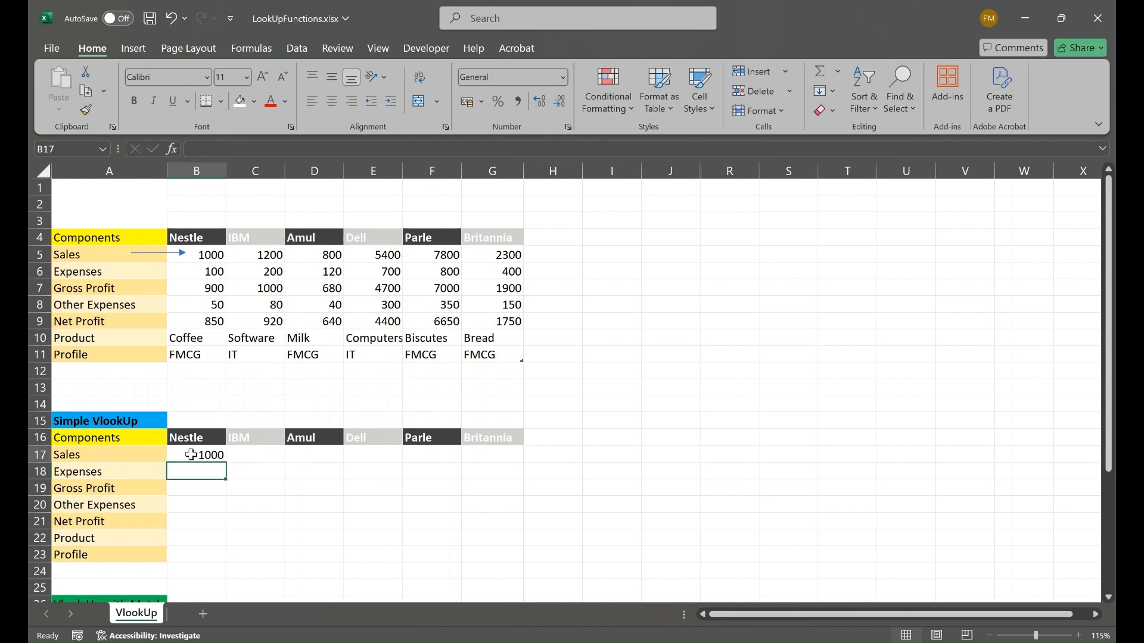
left_click(201, 256)
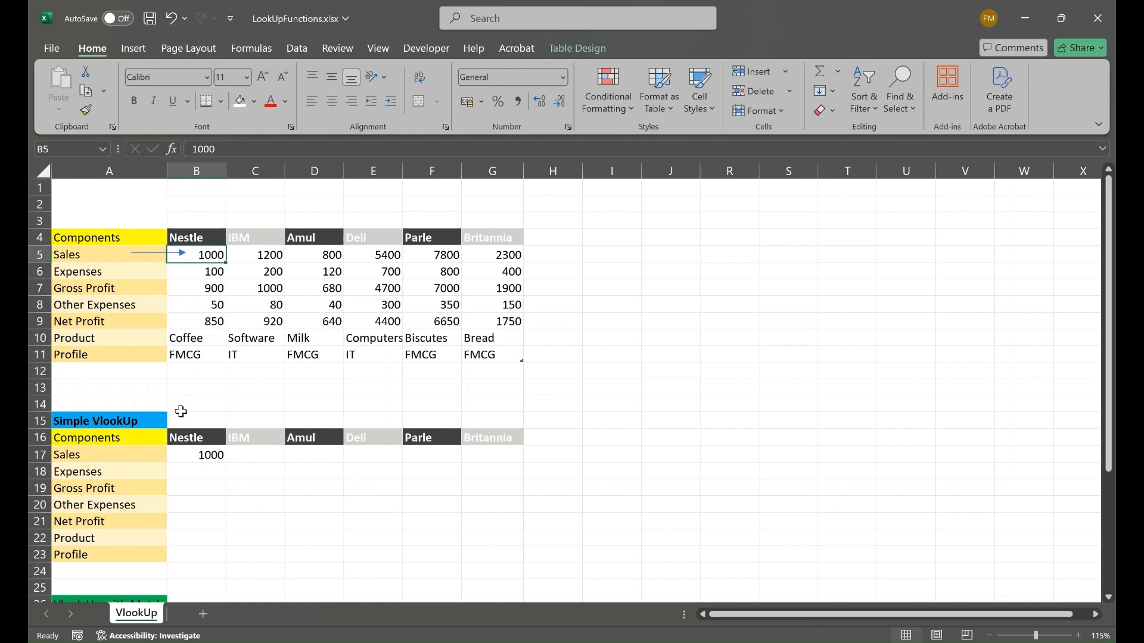
left_click(200, 454)
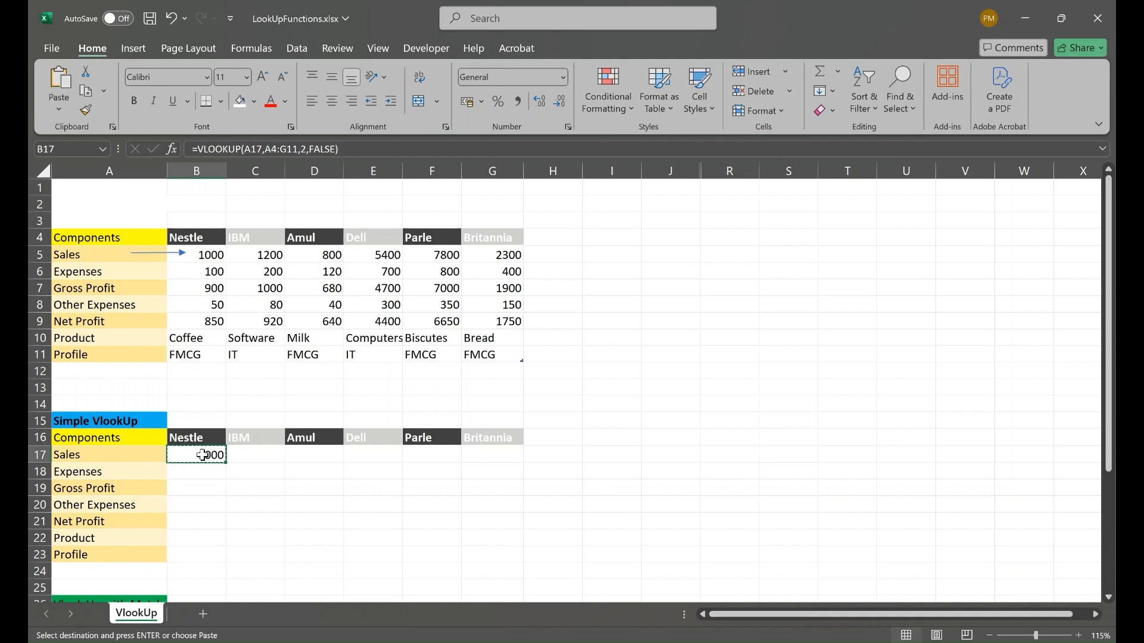
double_click(204, 454)
key("ctrl+a")
key("ctrl+c")
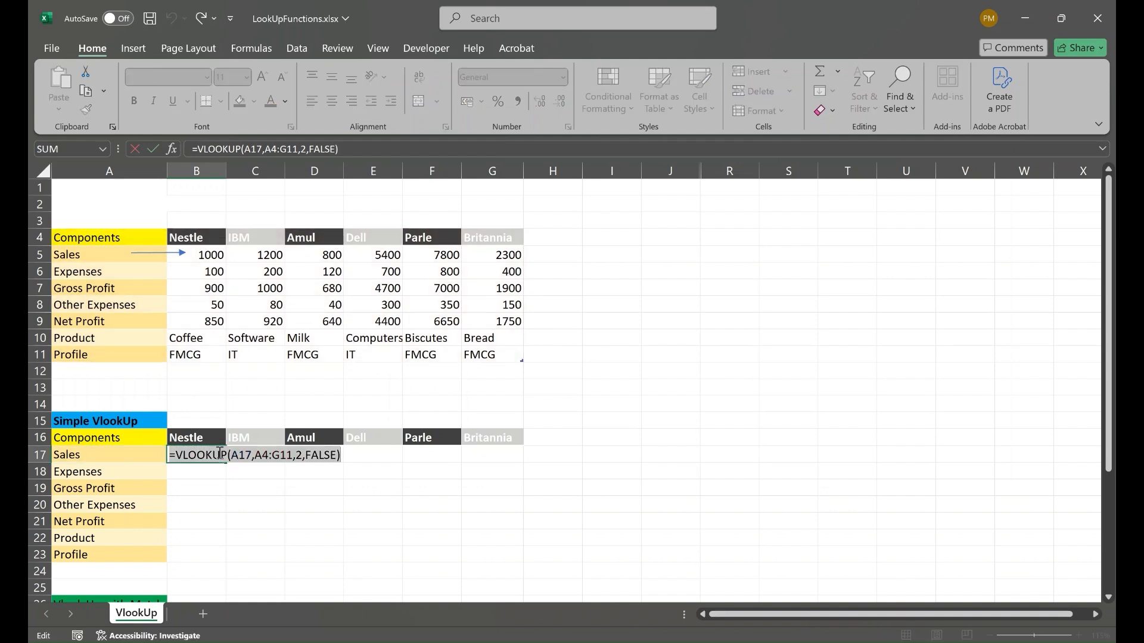
key("Escape")
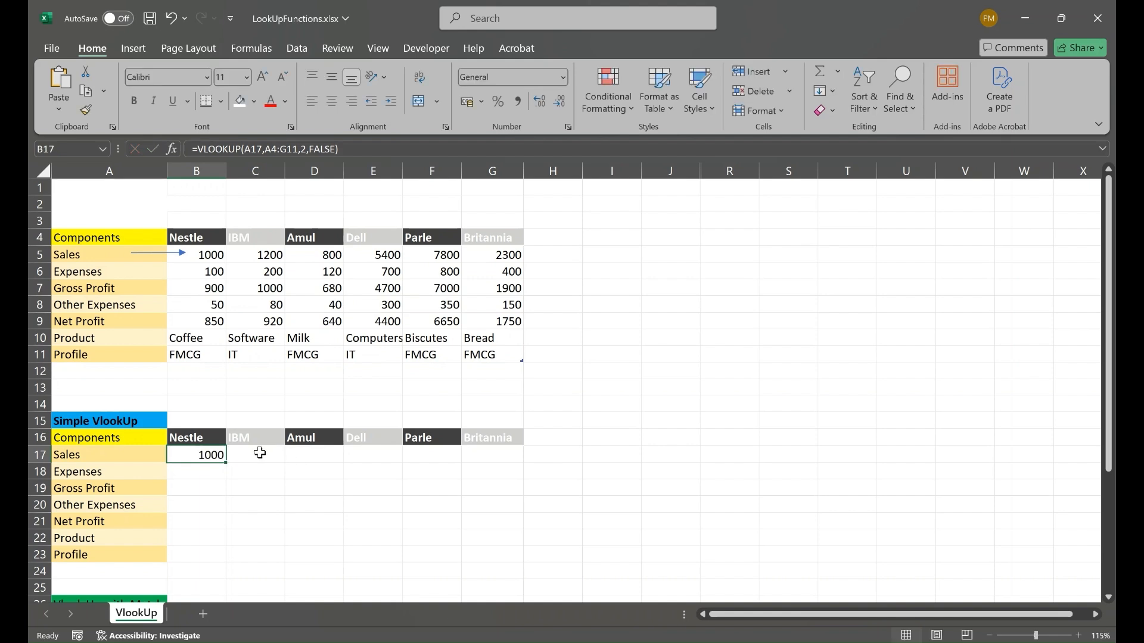
left_click(259, 454)
key("ctrl+v")
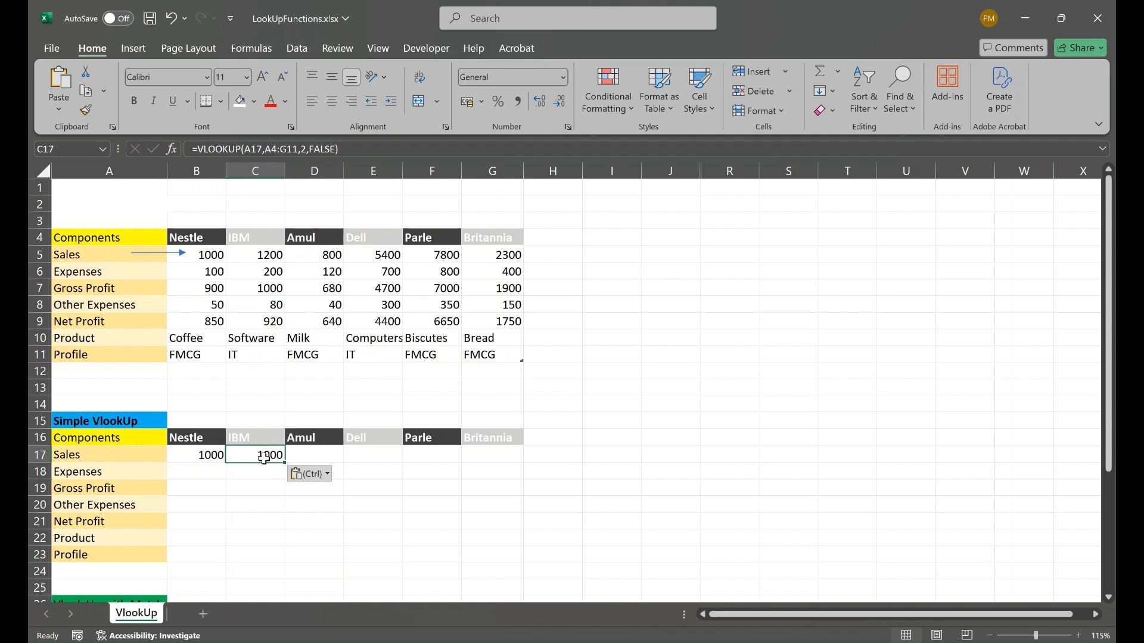
Lock only the column of the lookup value in the B17 formula, making it $A17.
double_click(203, 462)
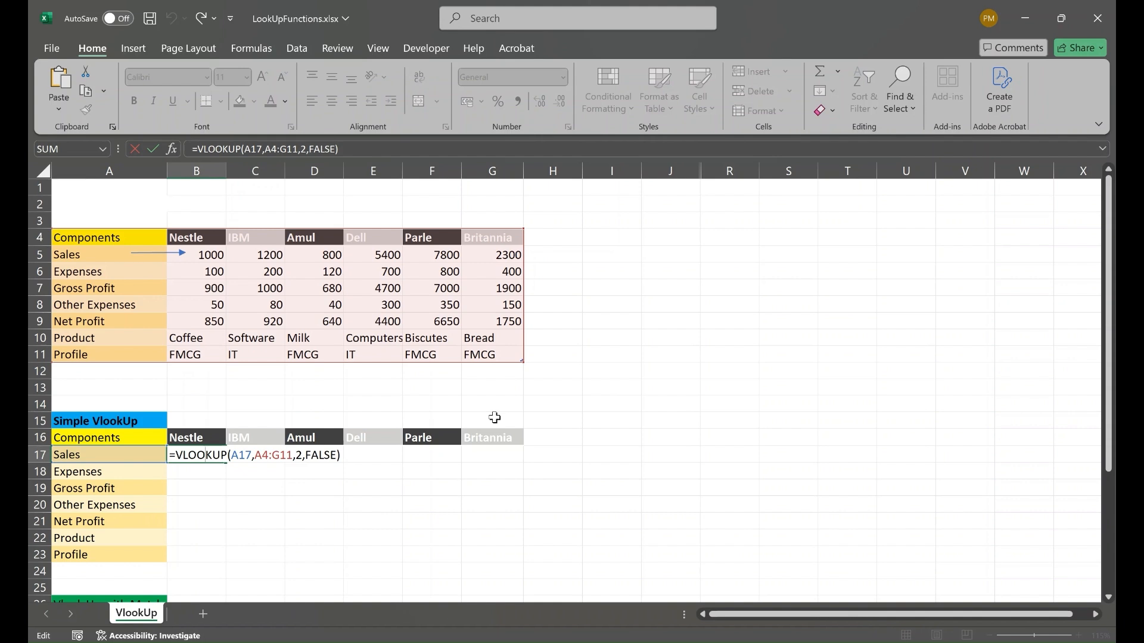
left_click(235, 455)
left_click_drag(252, 455, 231, 455)
left_click(243, 457)
left_click_drag(249, 453, 234, 454)
left_click(237, 453)
key("F4")
key("F4")
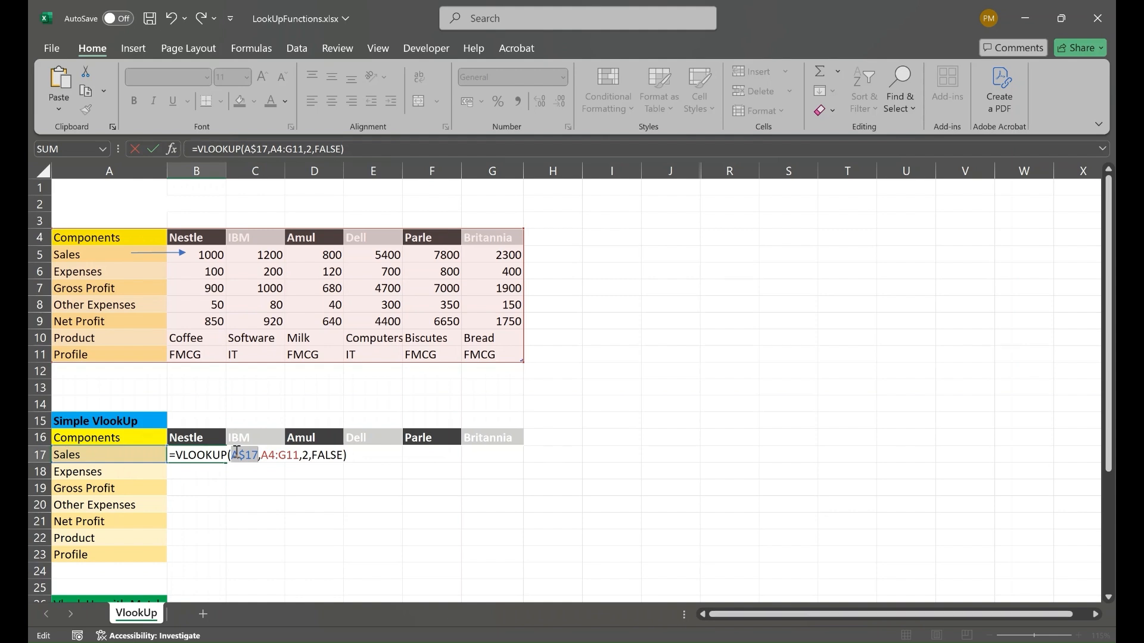
key("F4")
Make the table array in the B17 formula absolute as $A$4:$G$11 and commit the formula.
left_click(293, 454)
key("shift+Right")
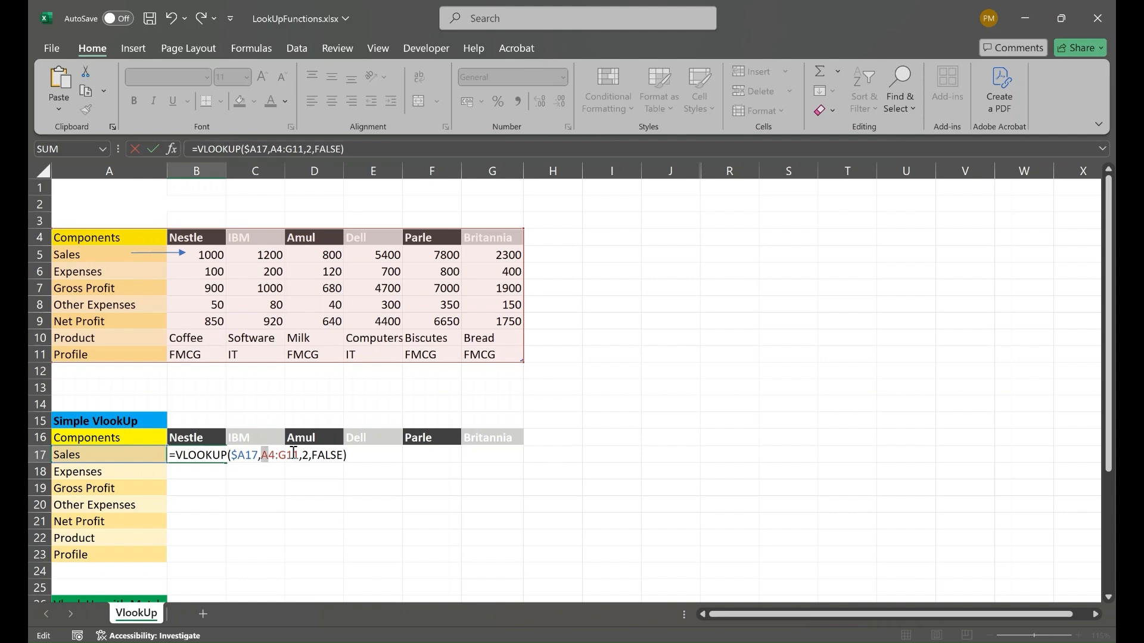
key("shift+Right")
key("shift+Right")
key("shift+Right")
key("shift+Right")
key("shift+Right")
key("F4")
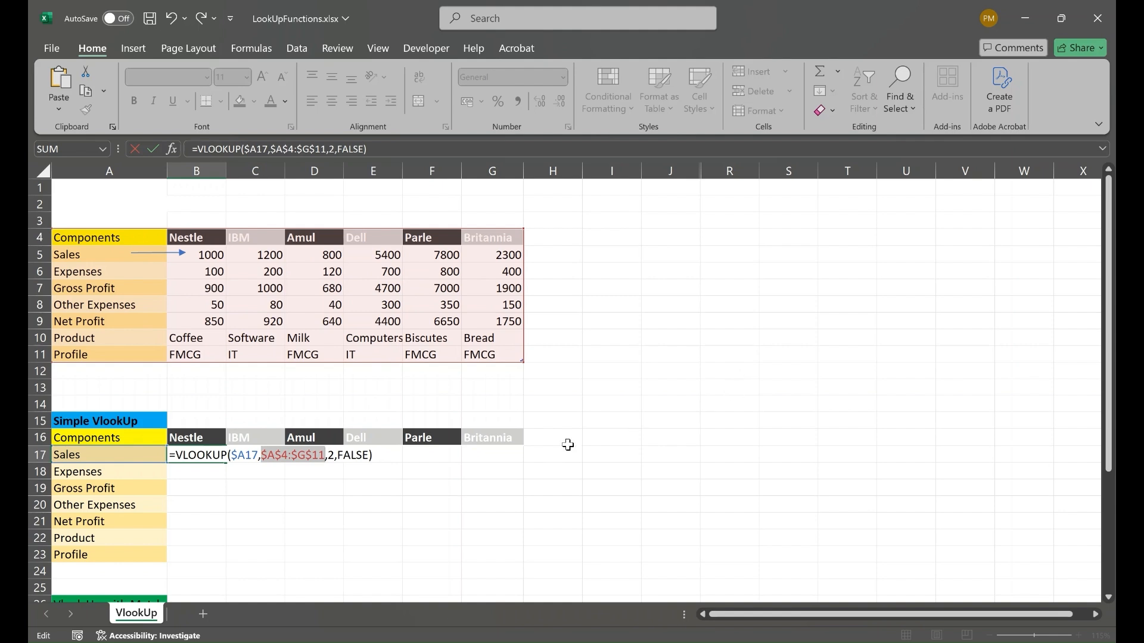
key("Right")
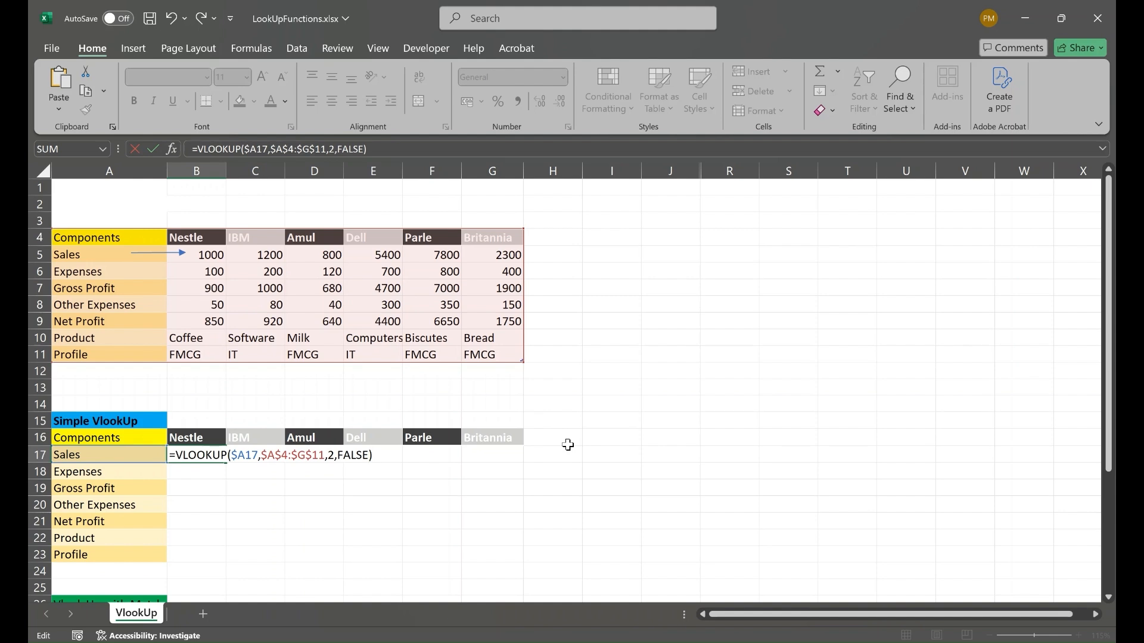
key("Return")
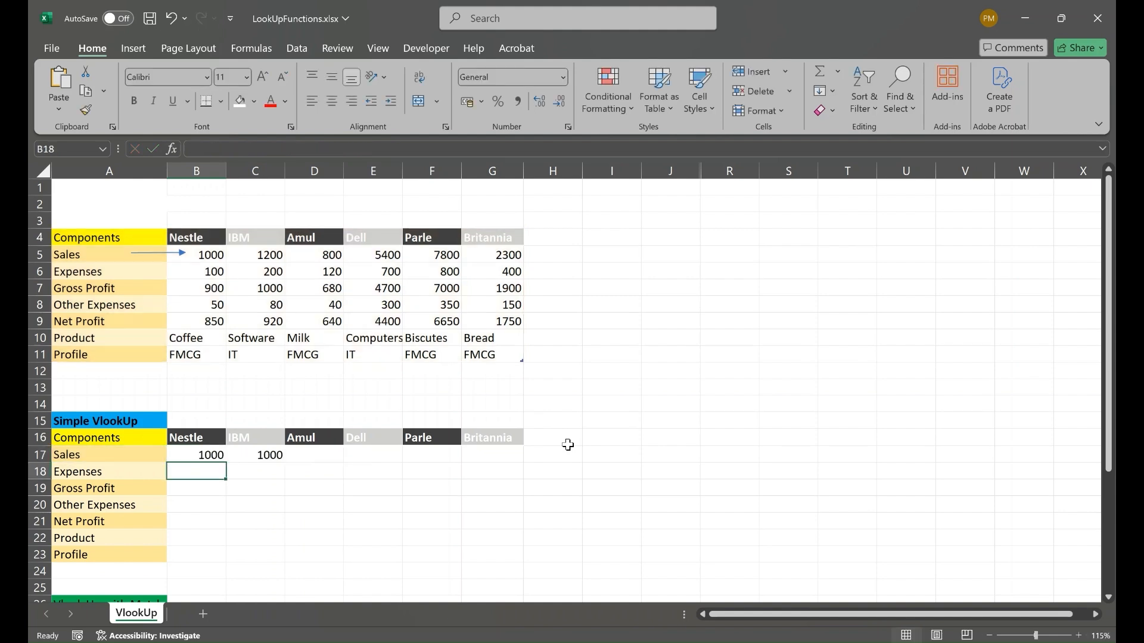
left_click(238, 457)
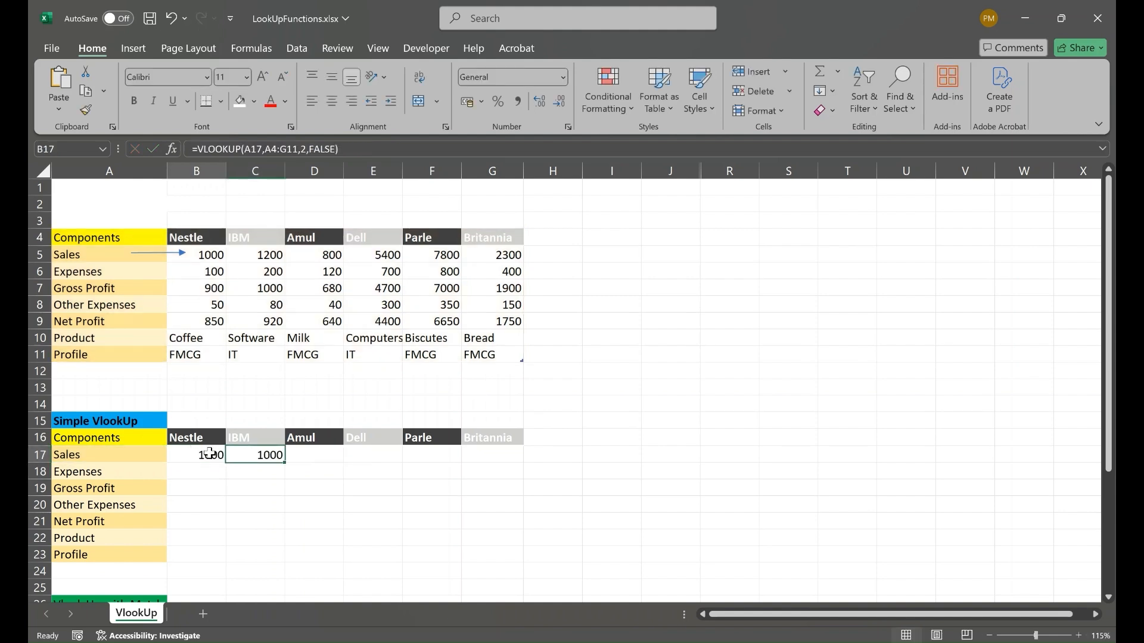
Copy the locked VLOOKUP formula from B17 into C17, the IBM Sales cell.
key("ctrl+c")
left_click(249, 455)
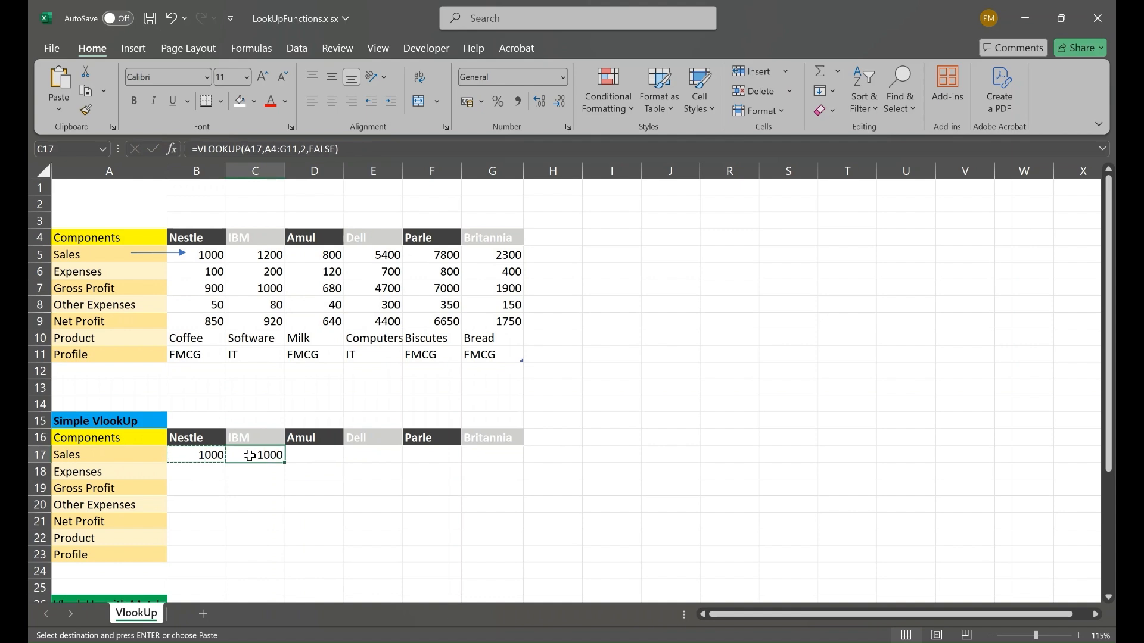
key("ctrl+v")
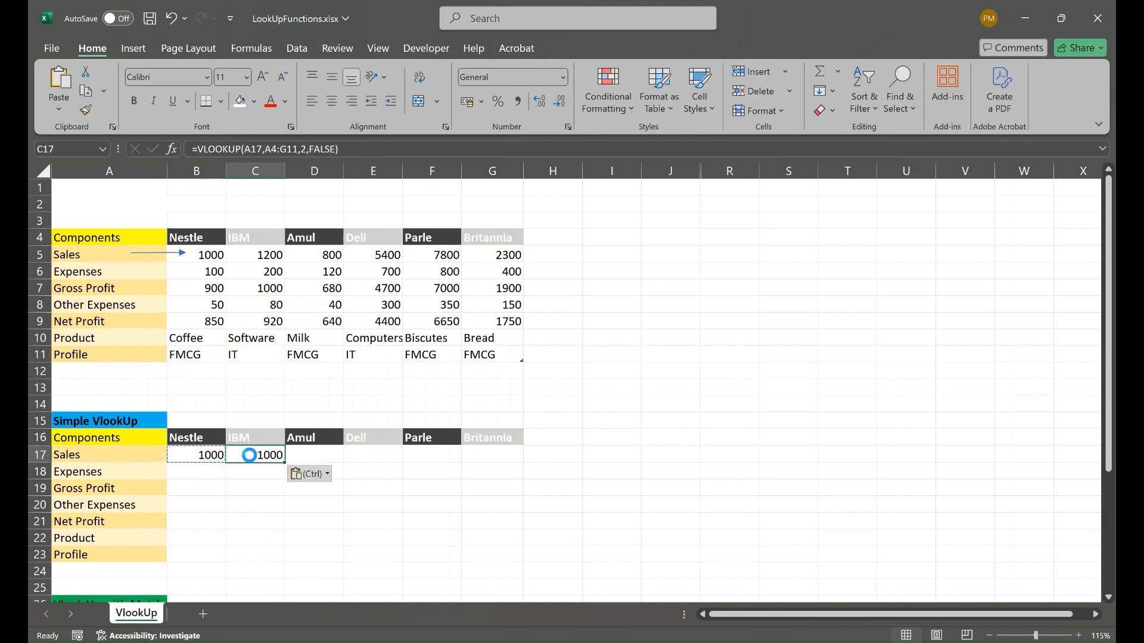
key("ctrl+z")
Set the column index in the C17 VLOOKUP formula to 3.
double_click(249, 455)
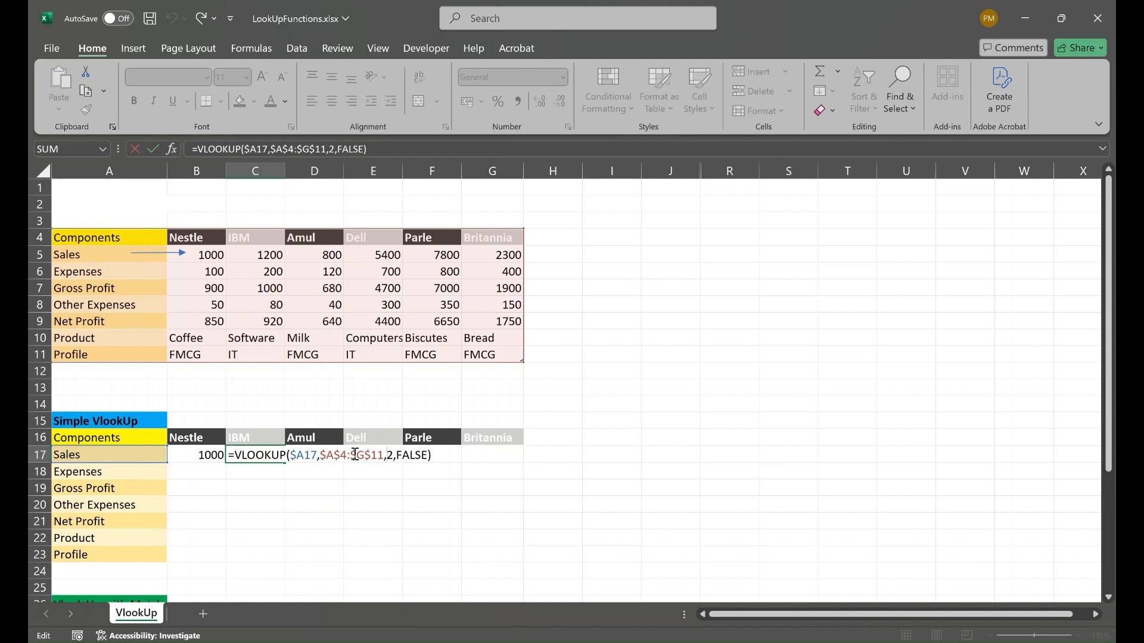
key("shift+Right")
type("3")
key("Return")
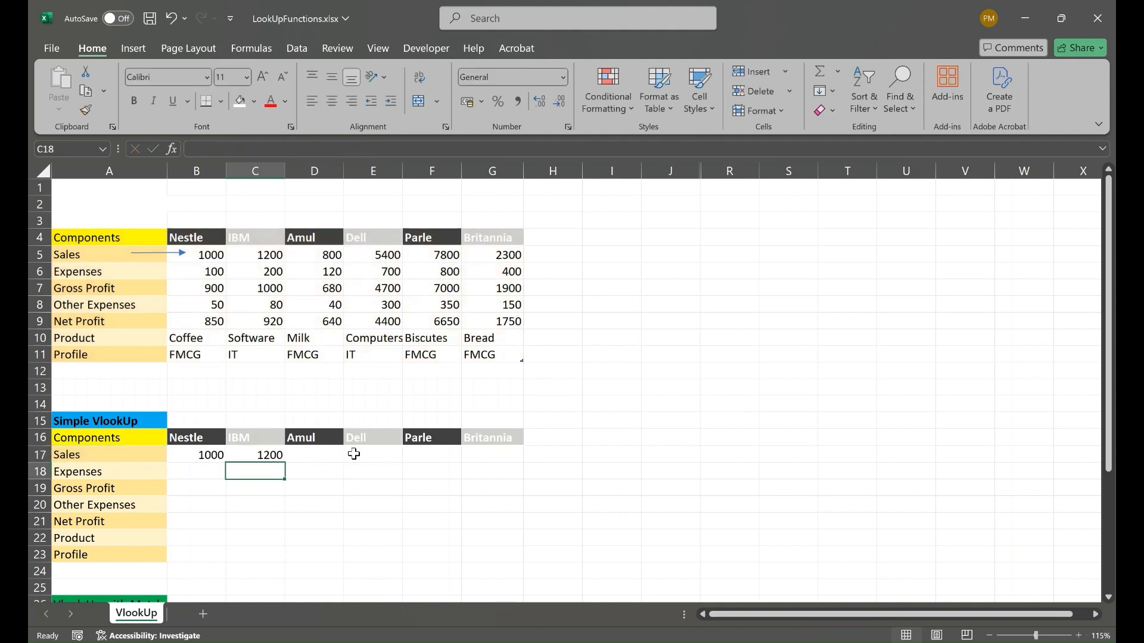
Copy the C17 formula across the rest of the Sales row, D17 to G17.
left_click(266, 456)
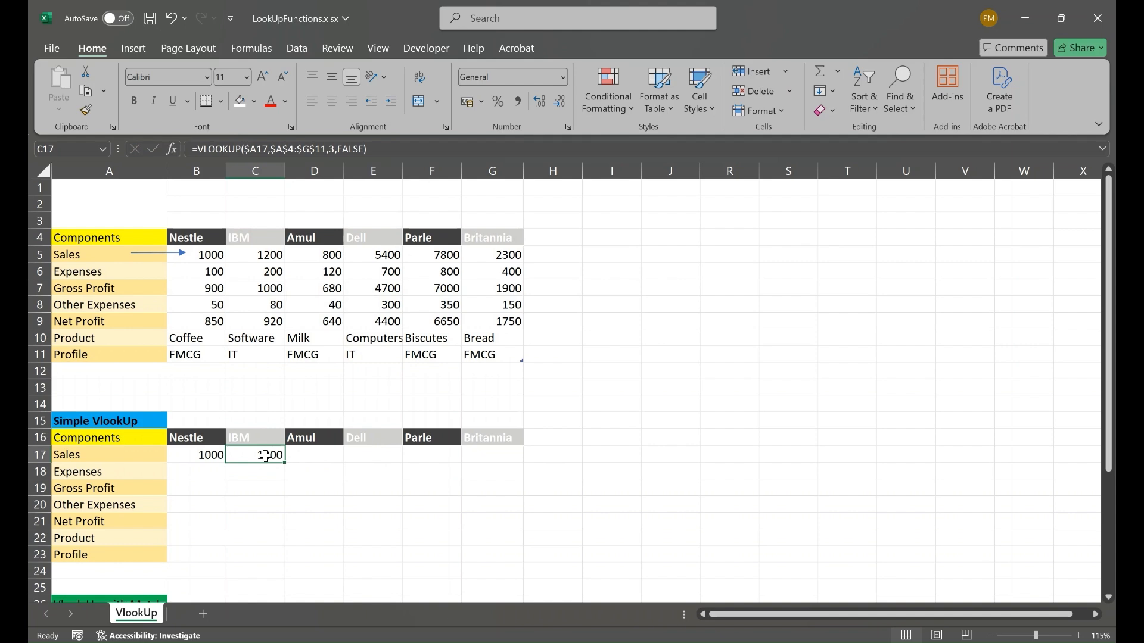
key("ctrl+c")
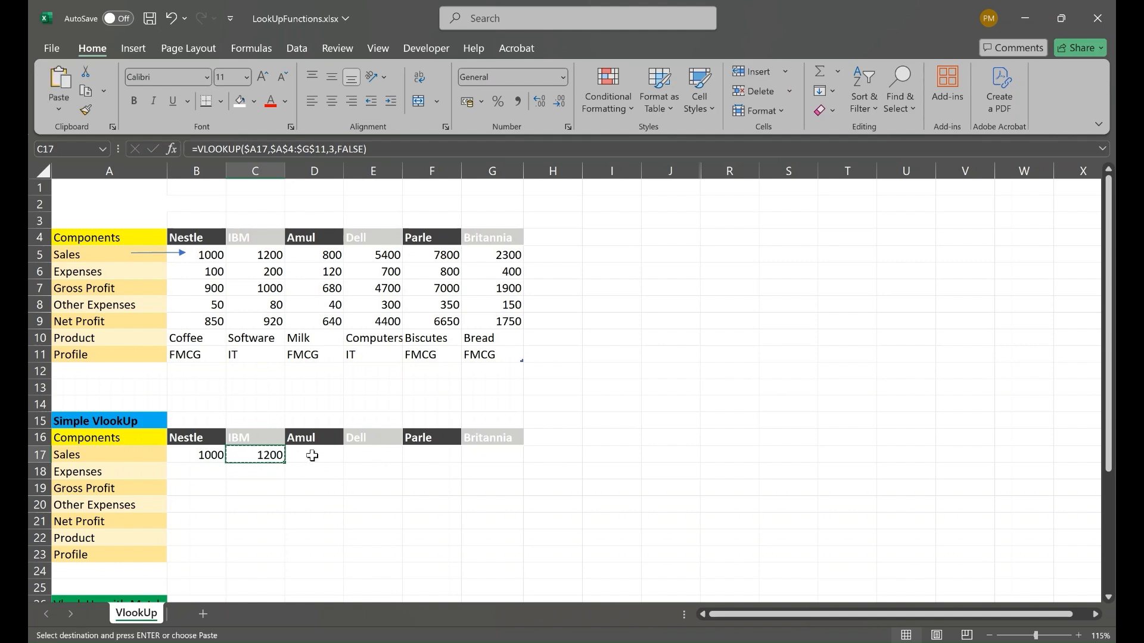
left_click(312, 455)
key("shift+Right")
key("shift+Right")
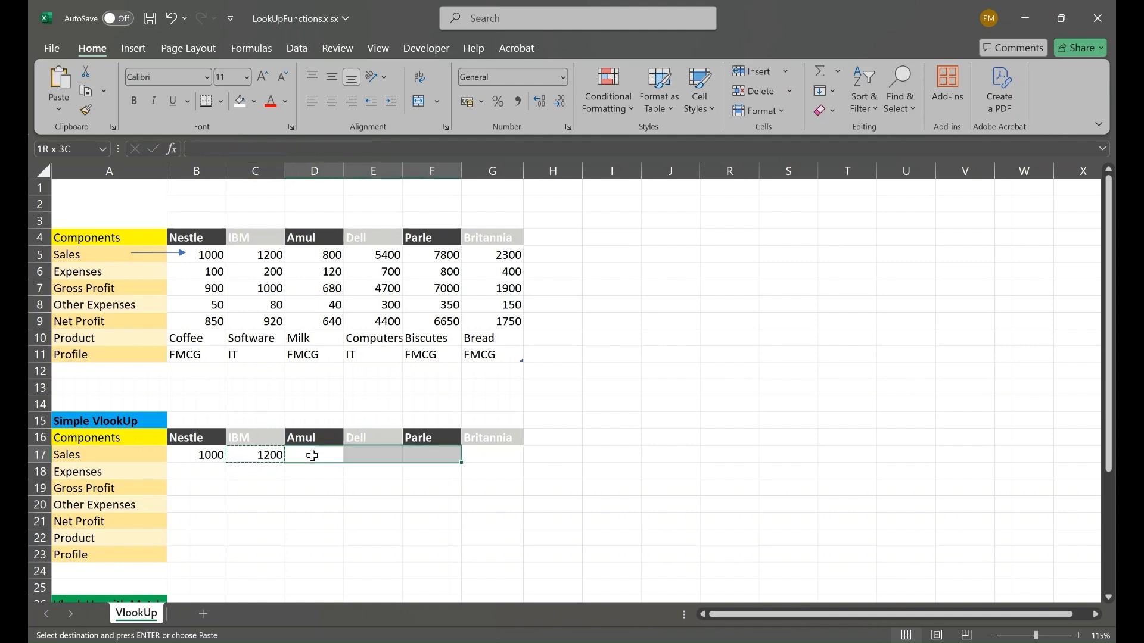
key("shift+Right")
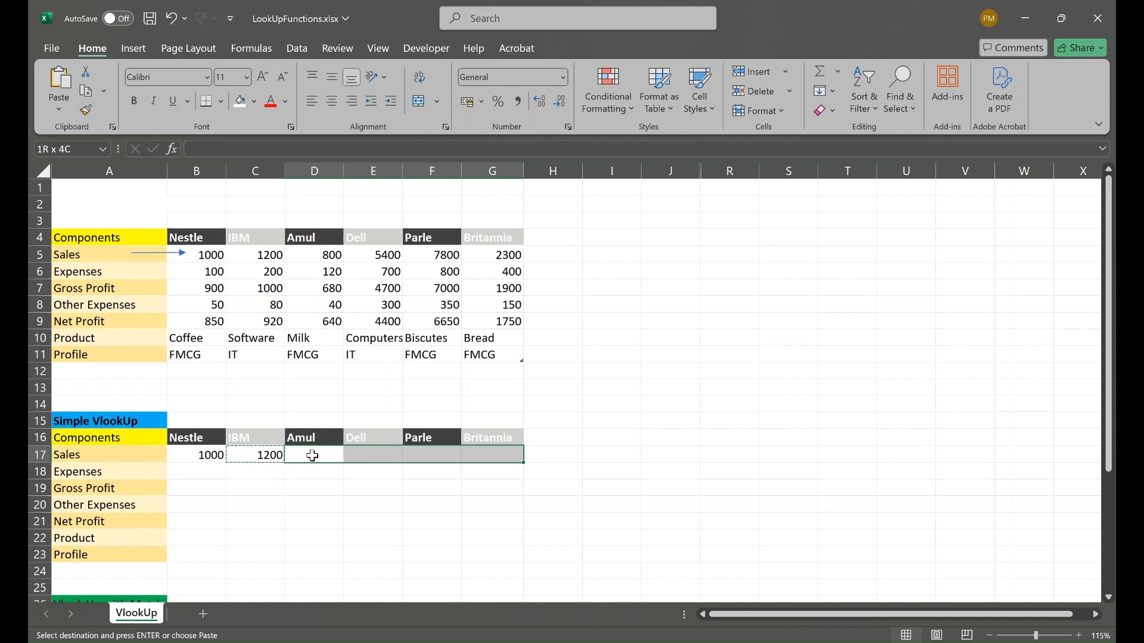
key("ctrl+v")
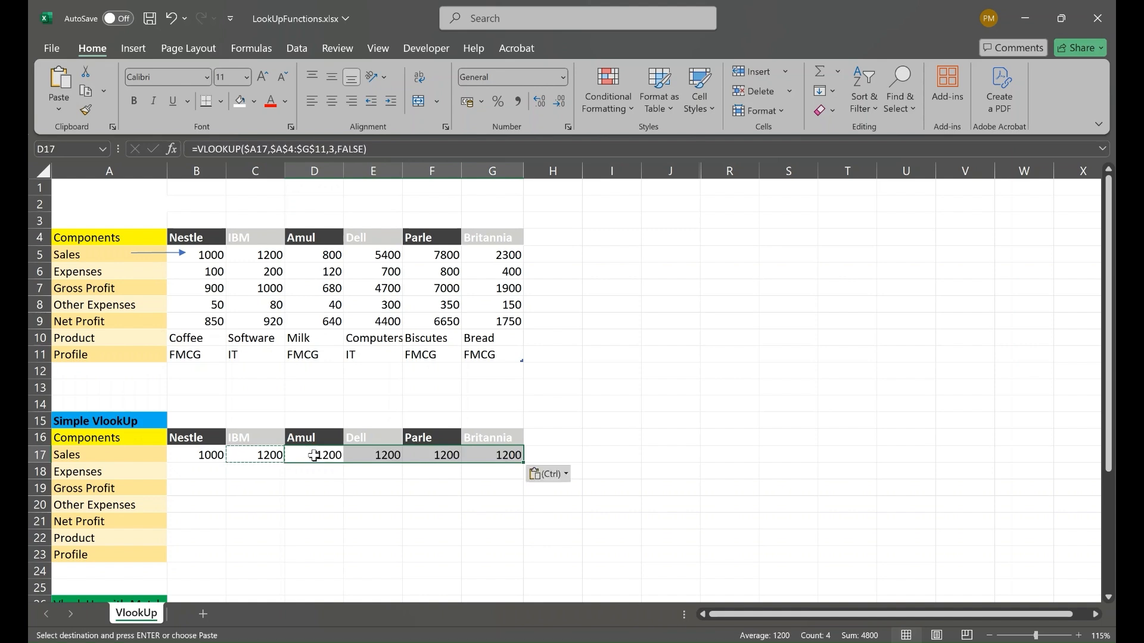
scroll(315, 458, "down", 5)
left_click(308, 389)
scroll(310, 387, "up", 5)
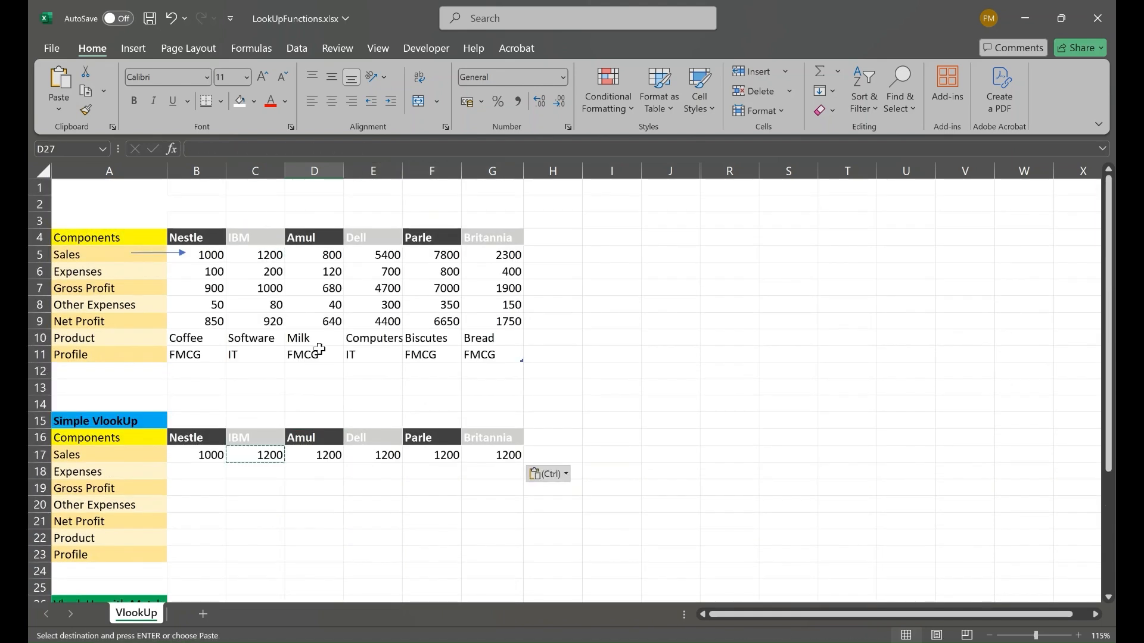
Set the column index in the D17 formula to 4 for Amul.
double_click(325, 456)
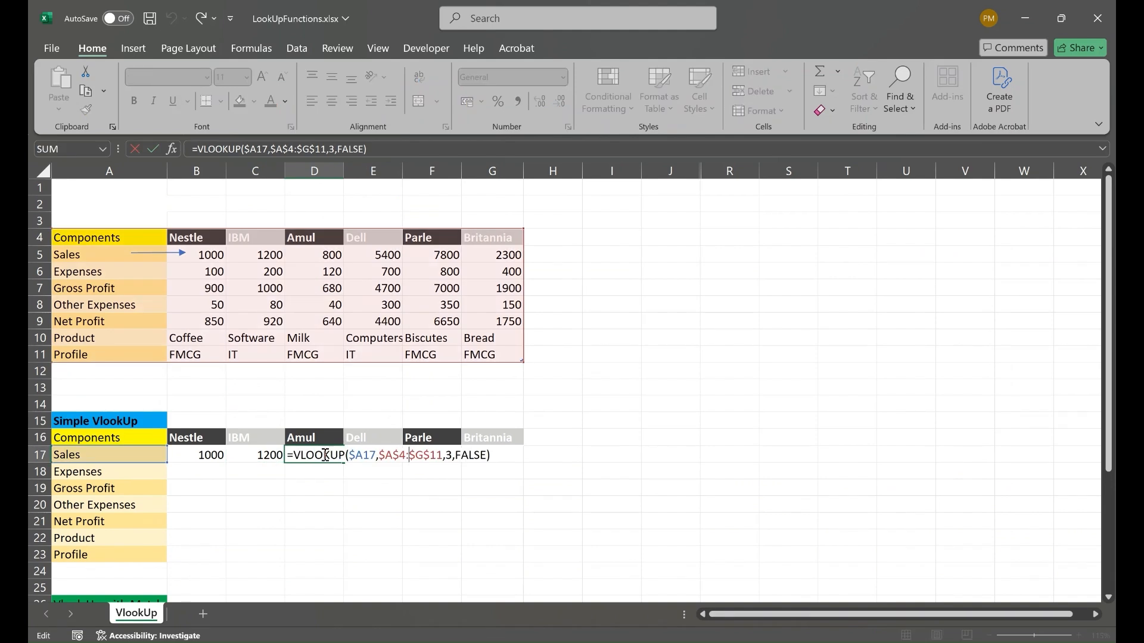
key("shift+Left")
type("4")
key("Return")
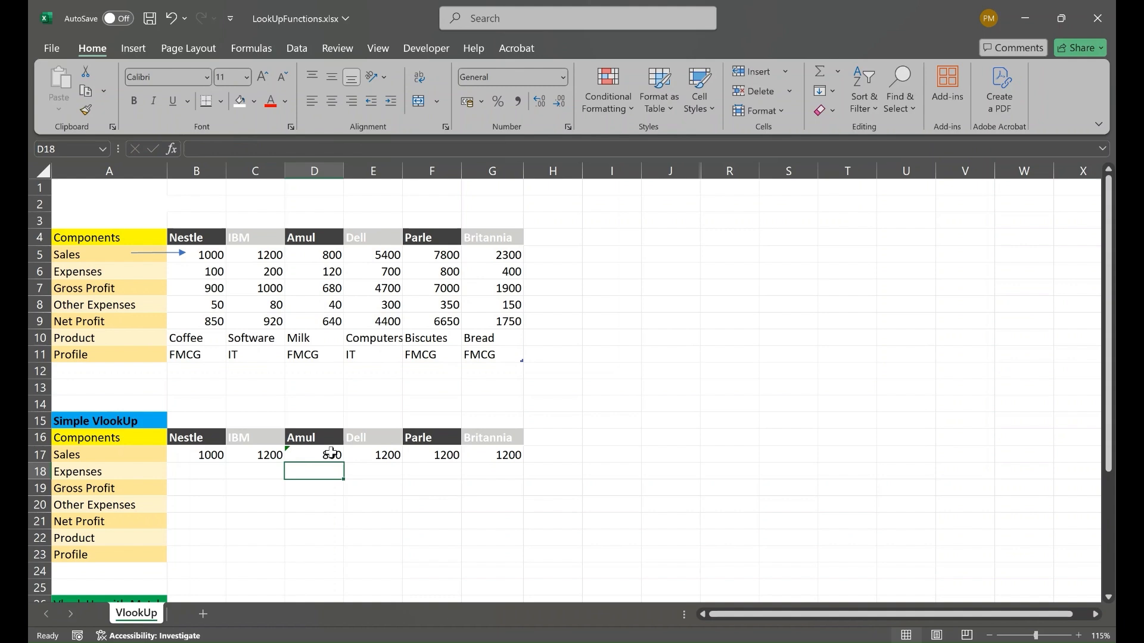
Set the column index in the E17 formula to 5 for Dell.
left_click(392, 453)
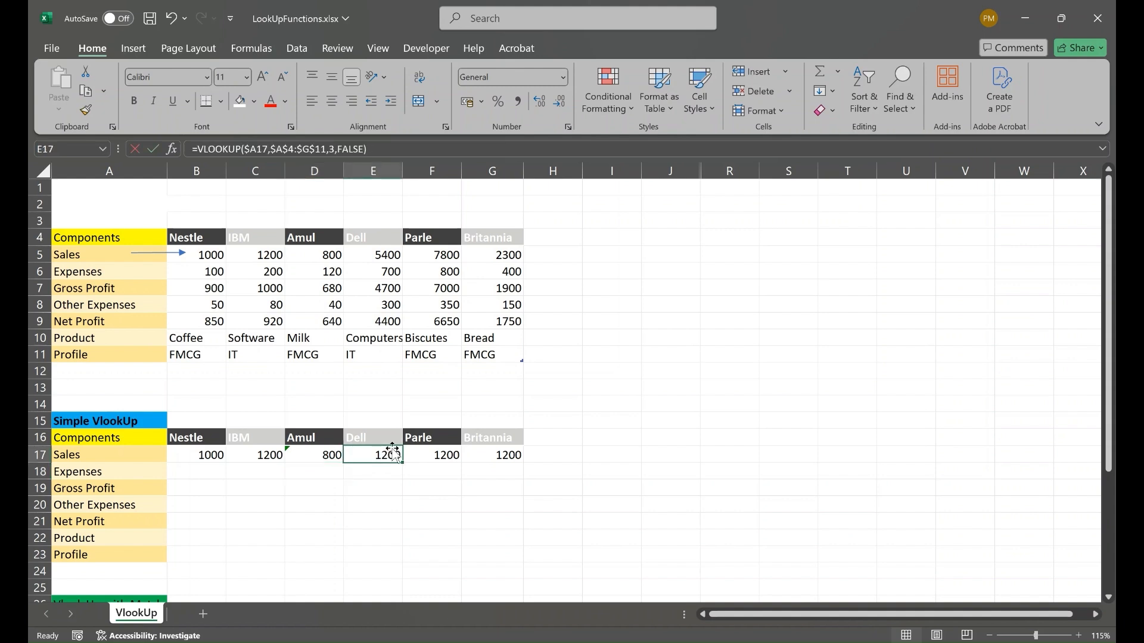
double_click(393, 453)
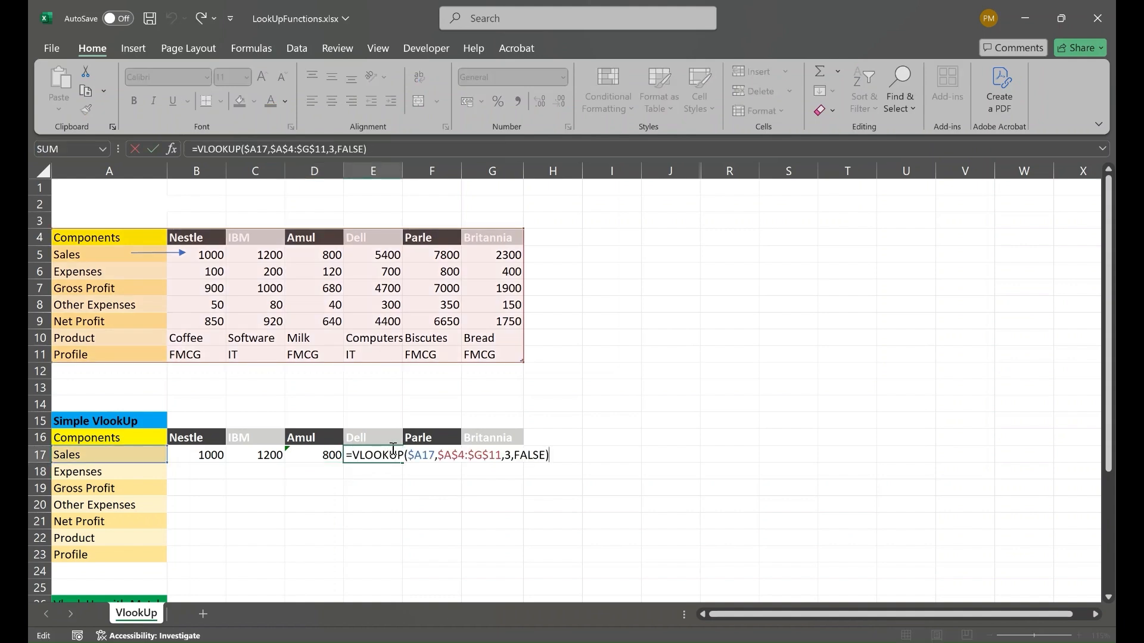
double_click(507, 455)
type("5")
key("Return")
Set the column index in the F17 formula to 6 for Parle.
double_click(443, 453)
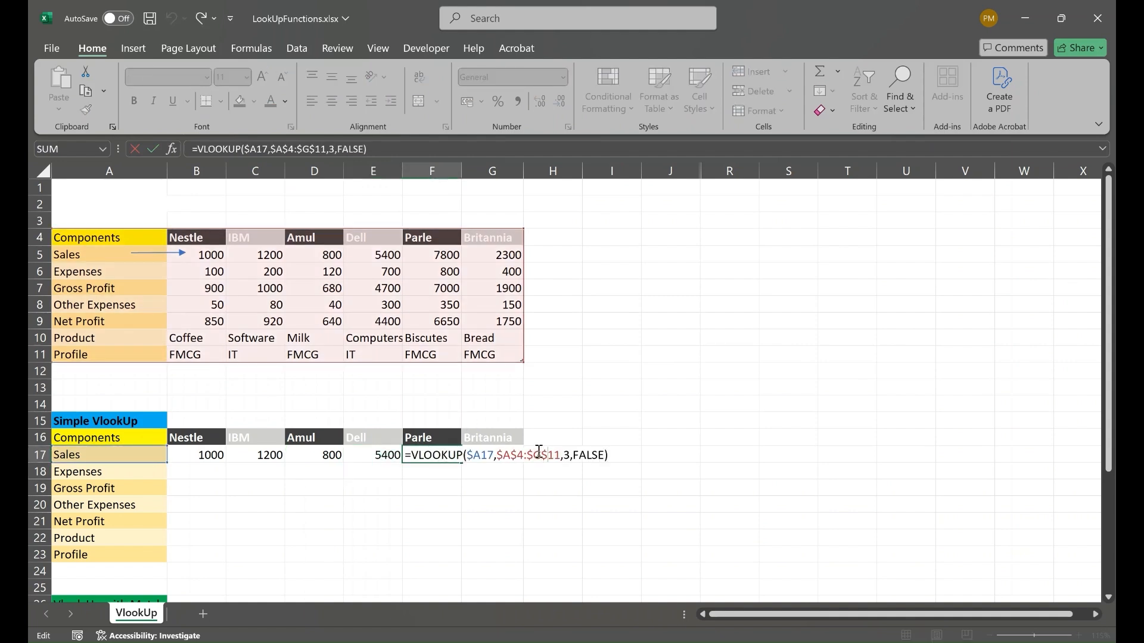
key("shift+Right")
type("6")
key("Tab")
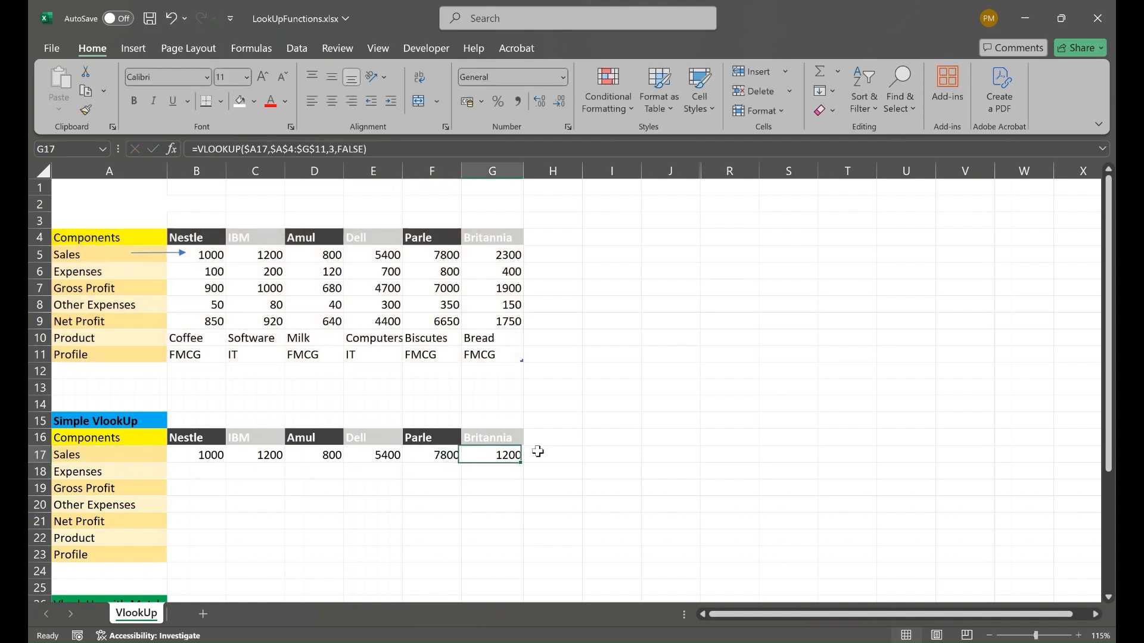
Set the column index in the G17 formula to 7 for Britannia.
key("F2")
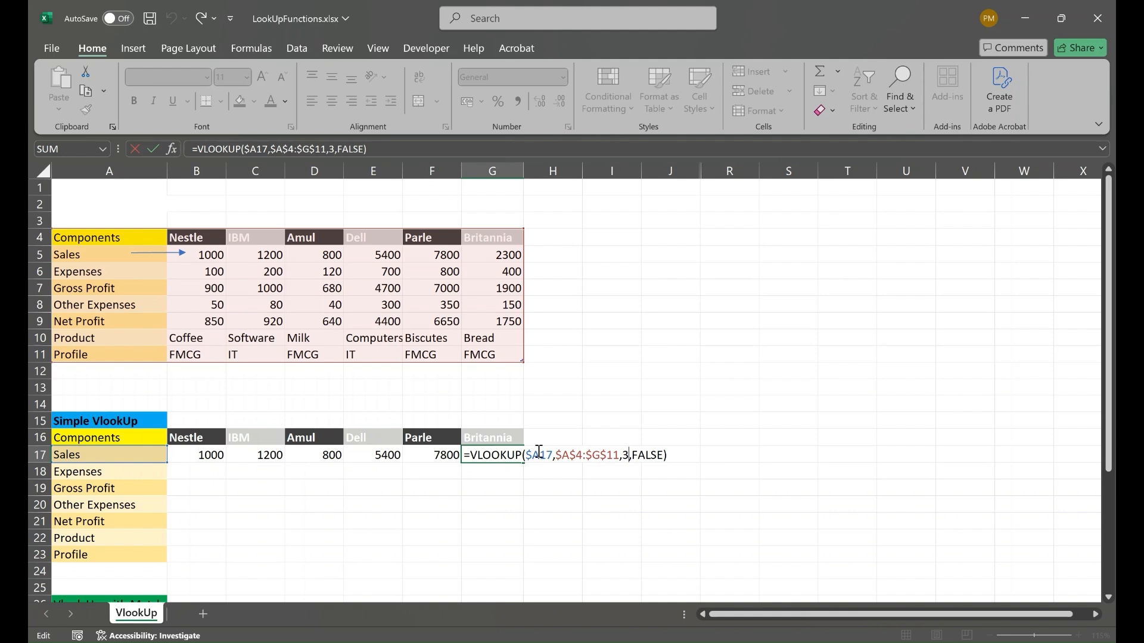
key("shift+Left")
type("7")
key("Return")
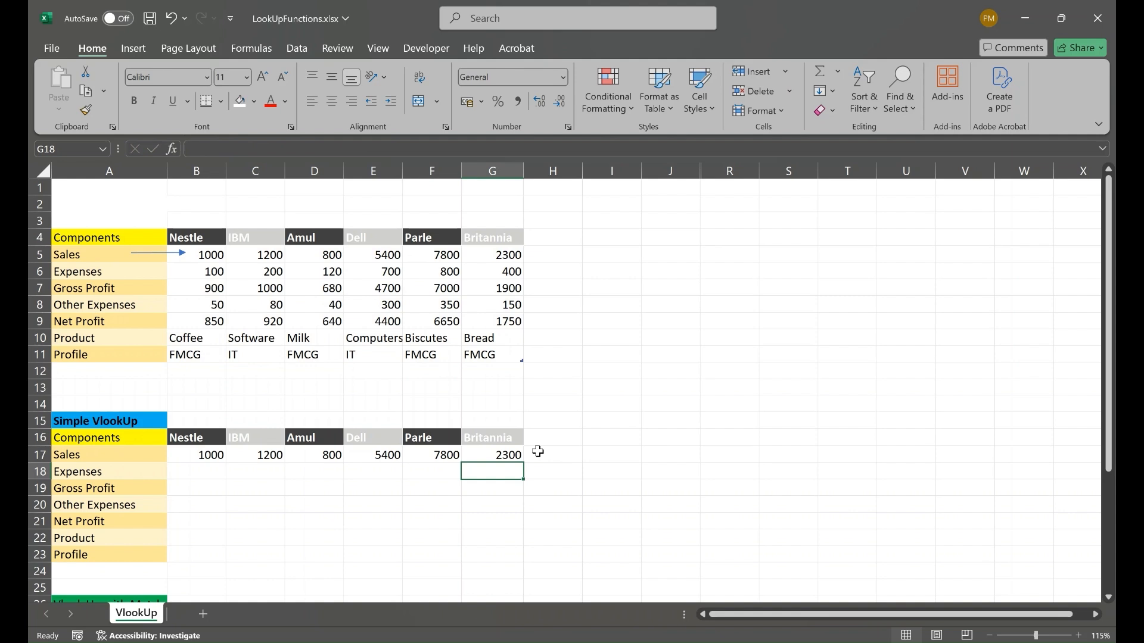
left_click(505, 454)
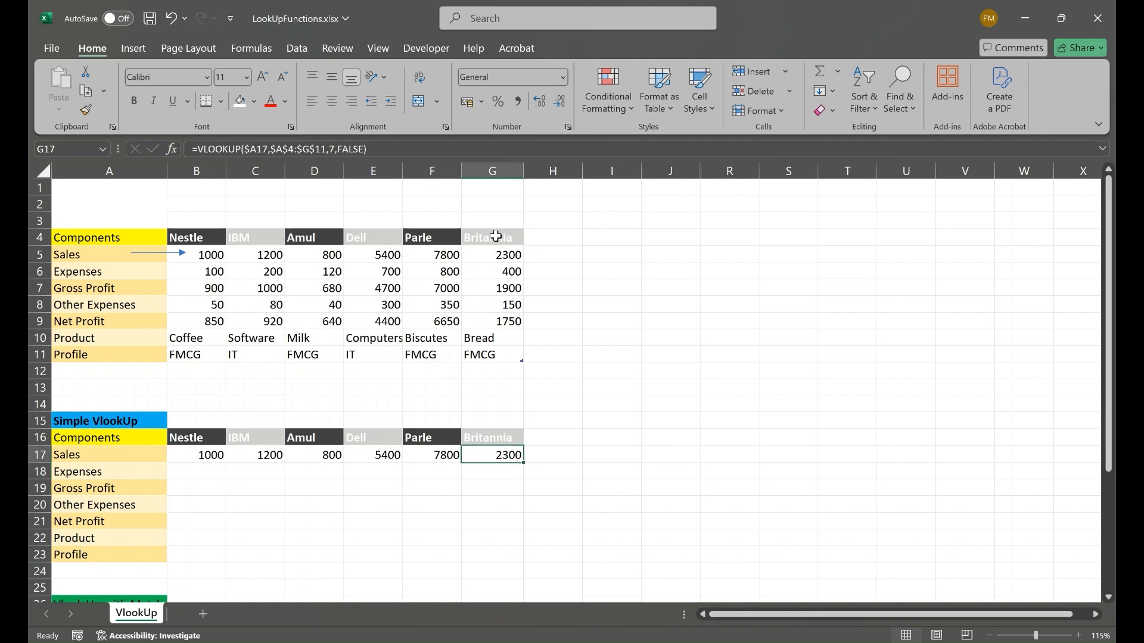
Copy the Sales formulas B17:G17 down to the Expenses through Profile rows, filling B18:G23.
left_click(202, 456)
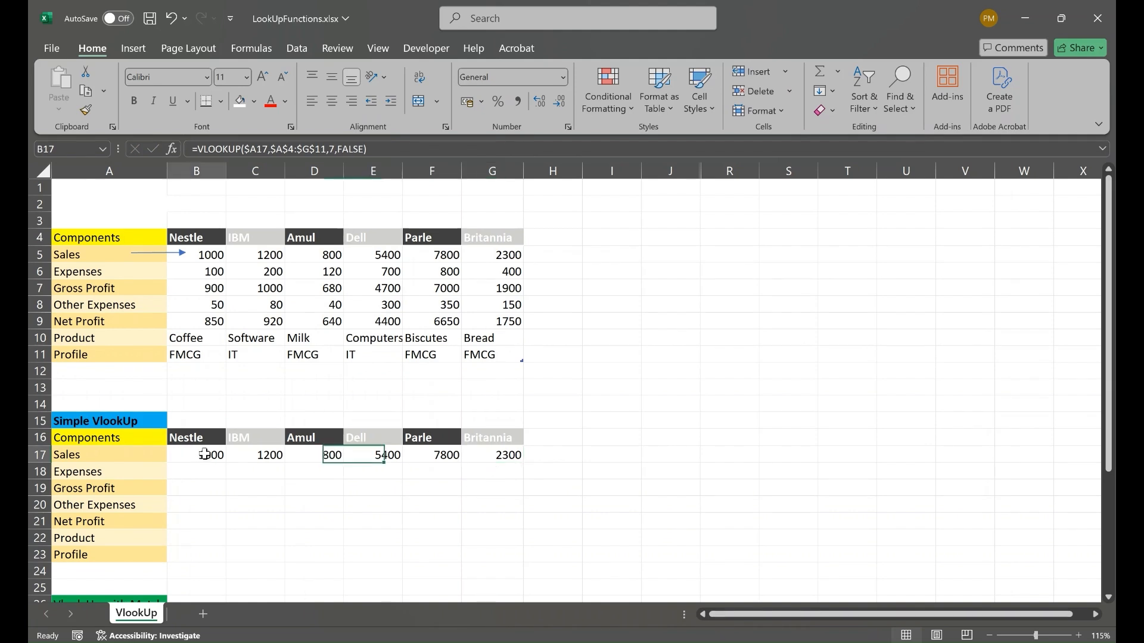
left_click_drag(201, 456, 480, 452)
key("ctrl+c")
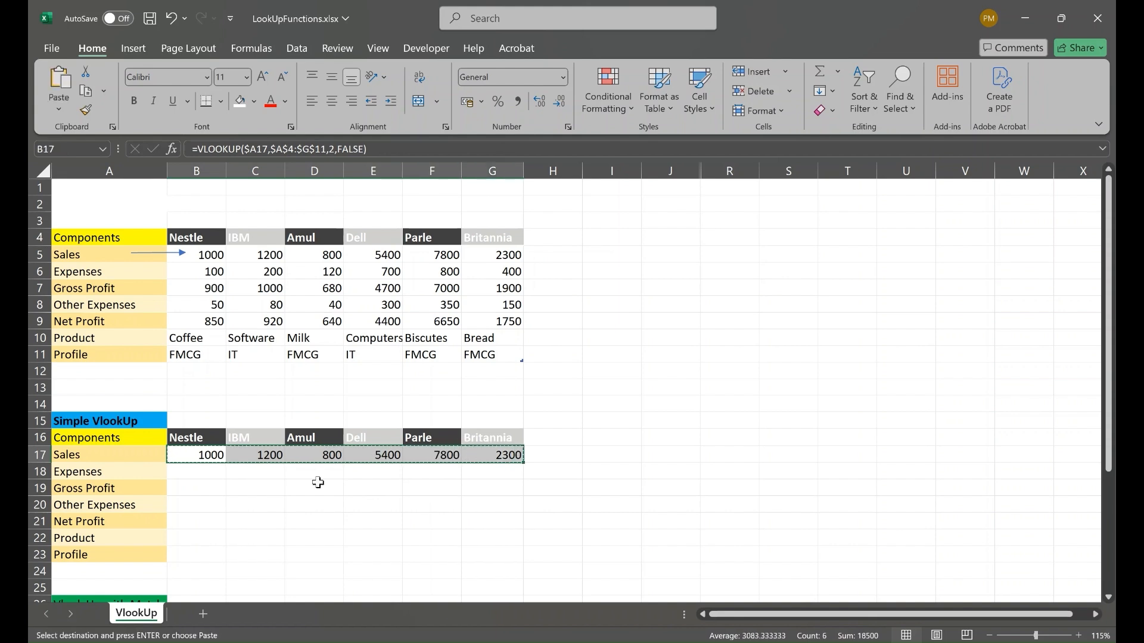
left_click(193, 474)
key("ctrl+v")
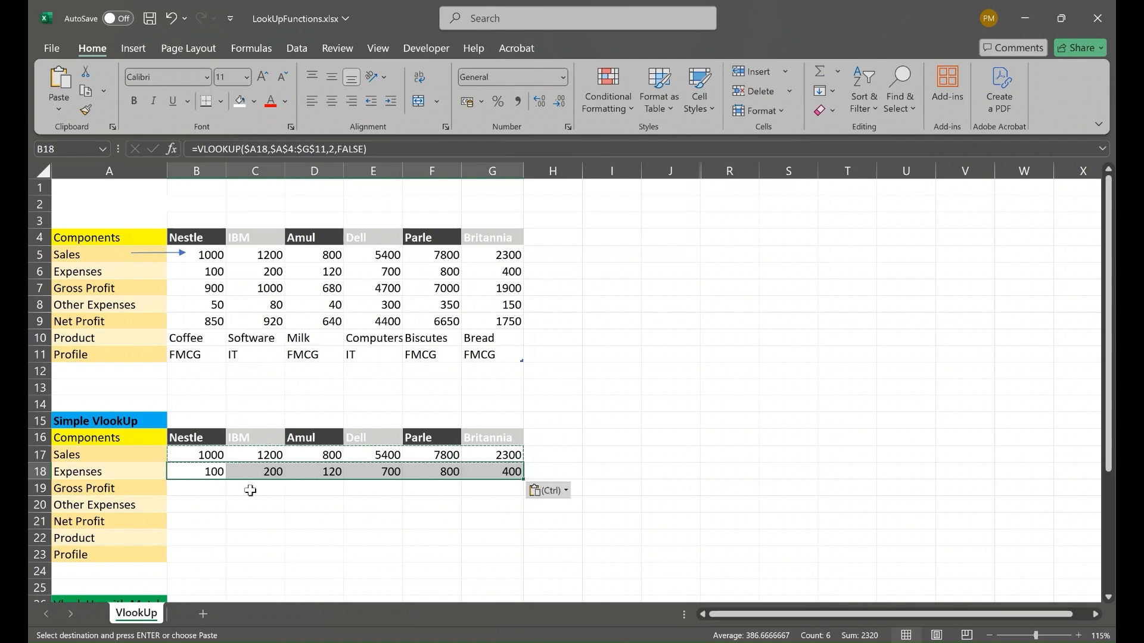
left_click_drag(200, 489, 488, 554)
key("ctrl+v")
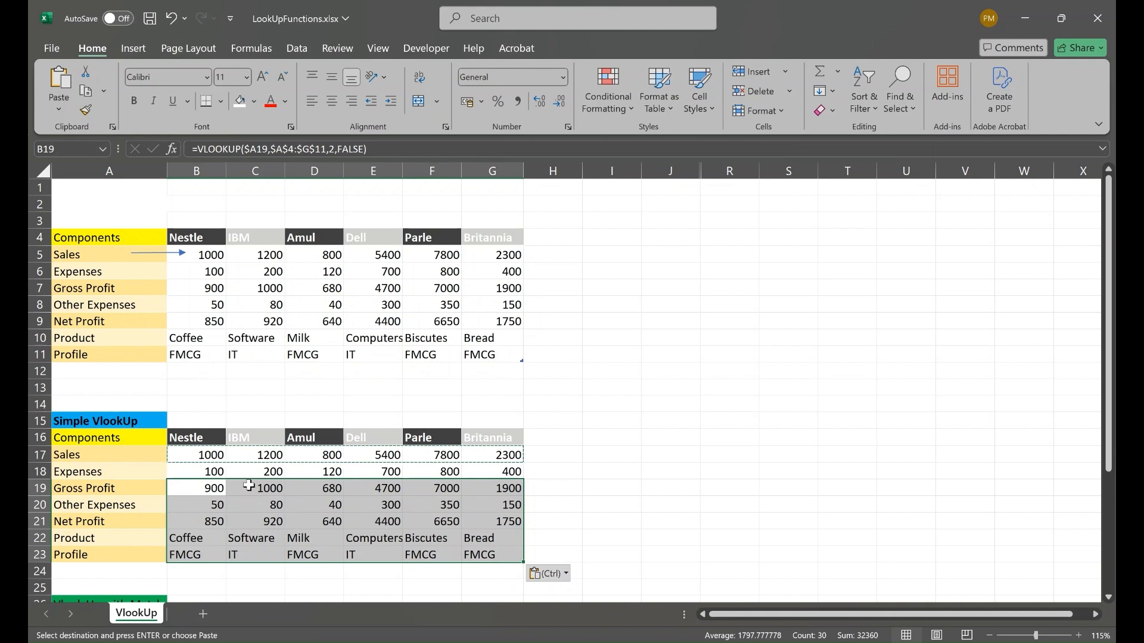
Examine the lookup value, table array, column index and match type of the VLOOKUP formula in B19.
double_click(210, 490)
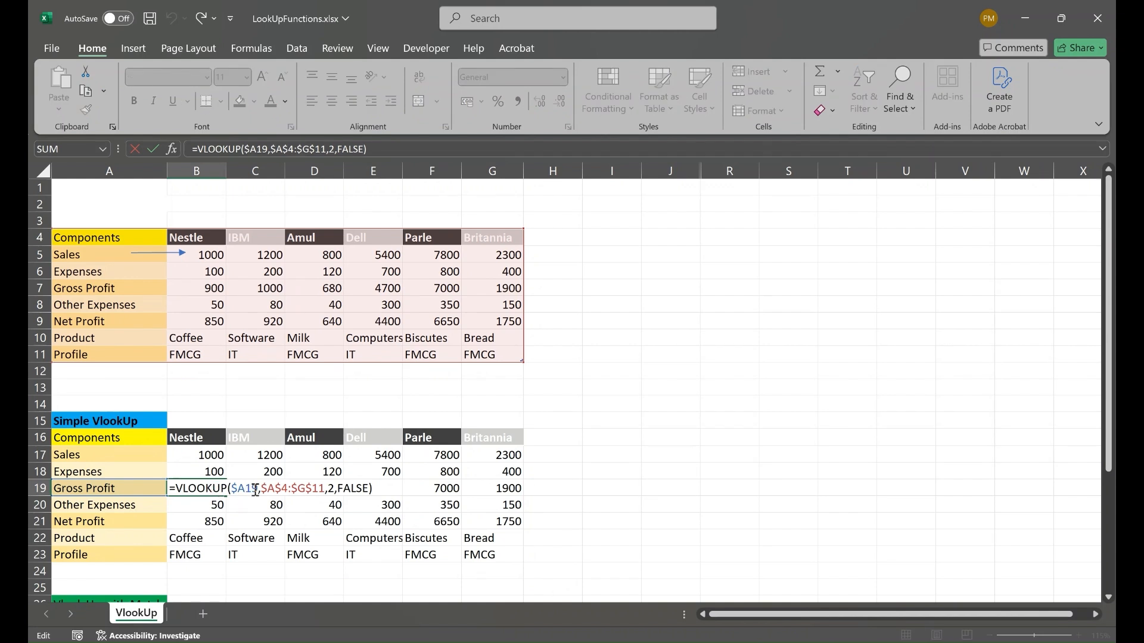
left_click_drag(258, 488, 233, 487)
left_click_drag(258, 489, 324, 490)
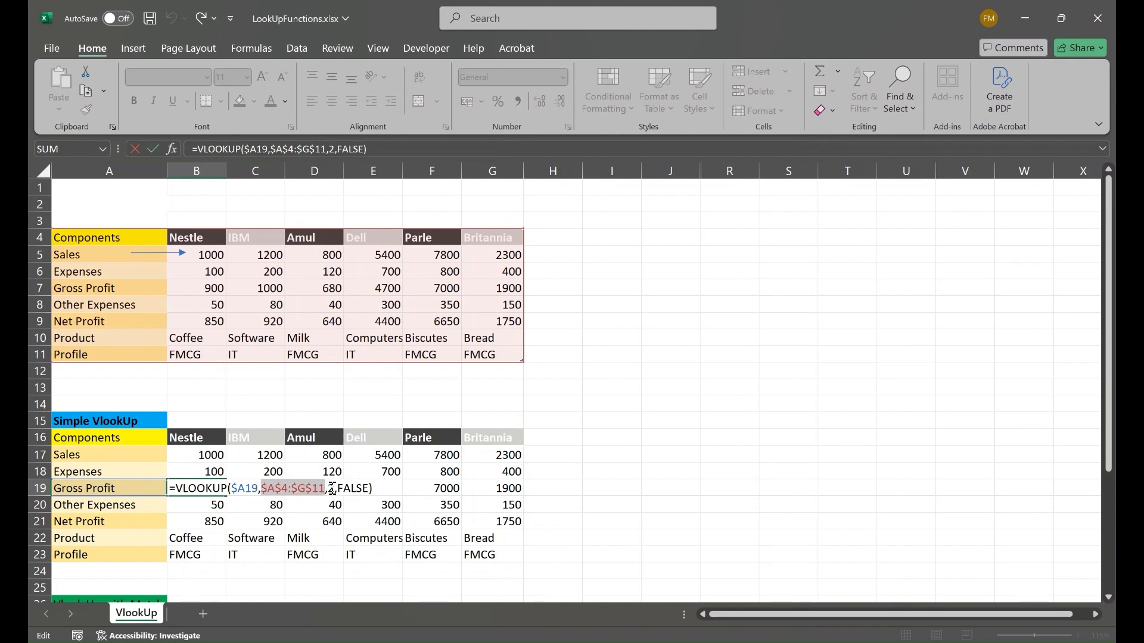
left_click(333, 489)
double_click(331, 489)
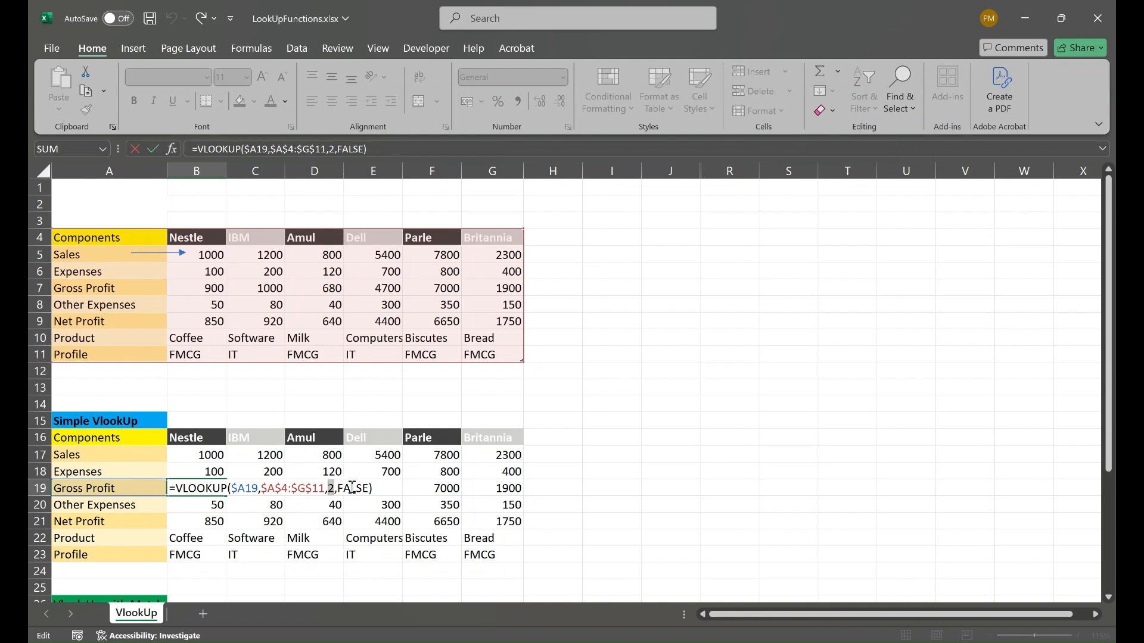
double_click(353, 489)
left_click(352, 489)
left_click(372, 489)
key("Return")
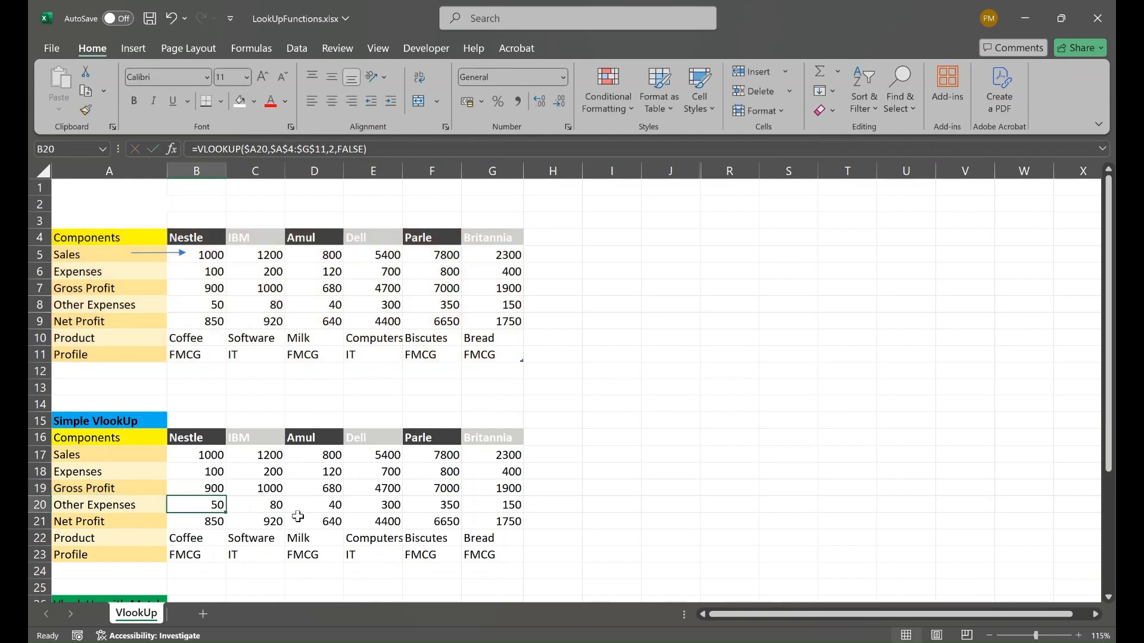
Enter Dell as a test lookup value in C25, above the Vlook Up with Match table.
scroll(298, 516, "down", 2)
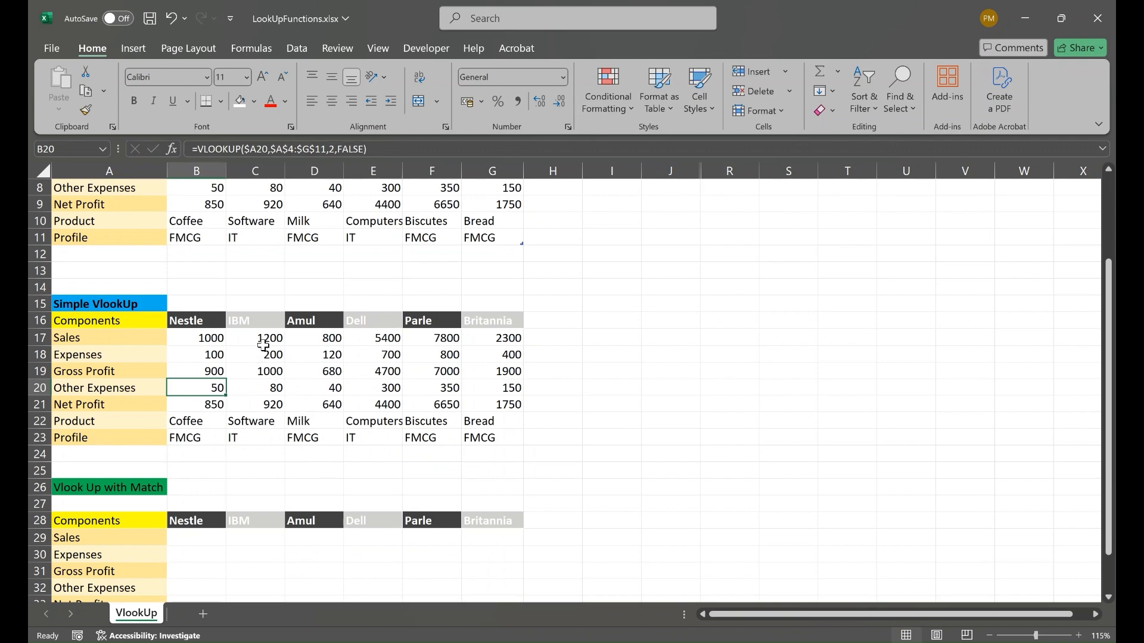
scroll(305, 394, "up", 2)
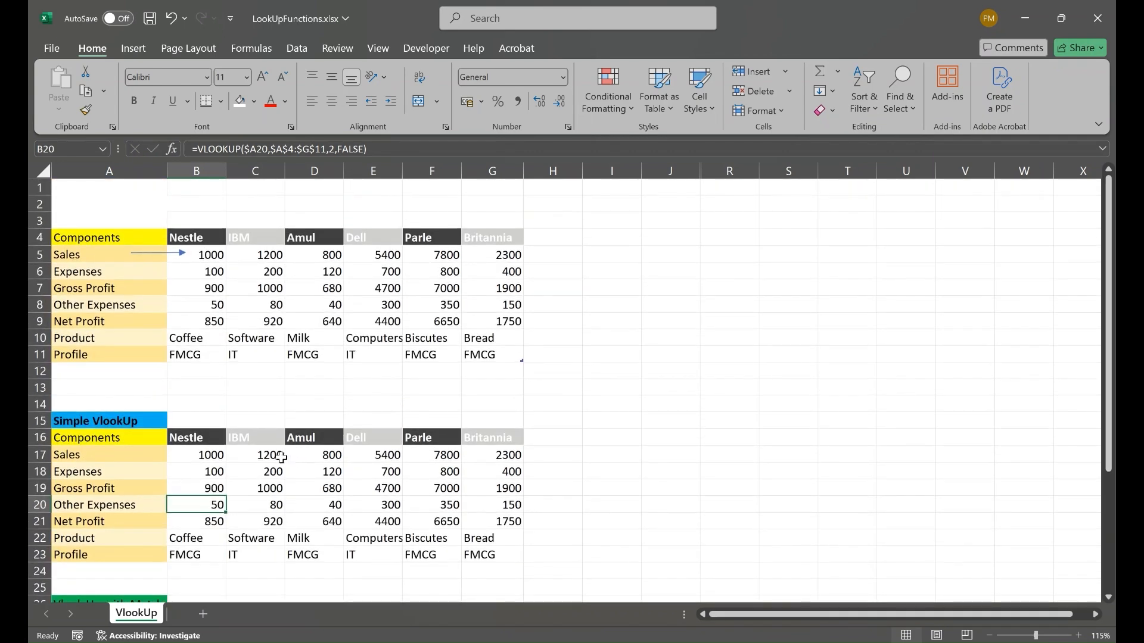
scroll(316, 457, "down", 2)
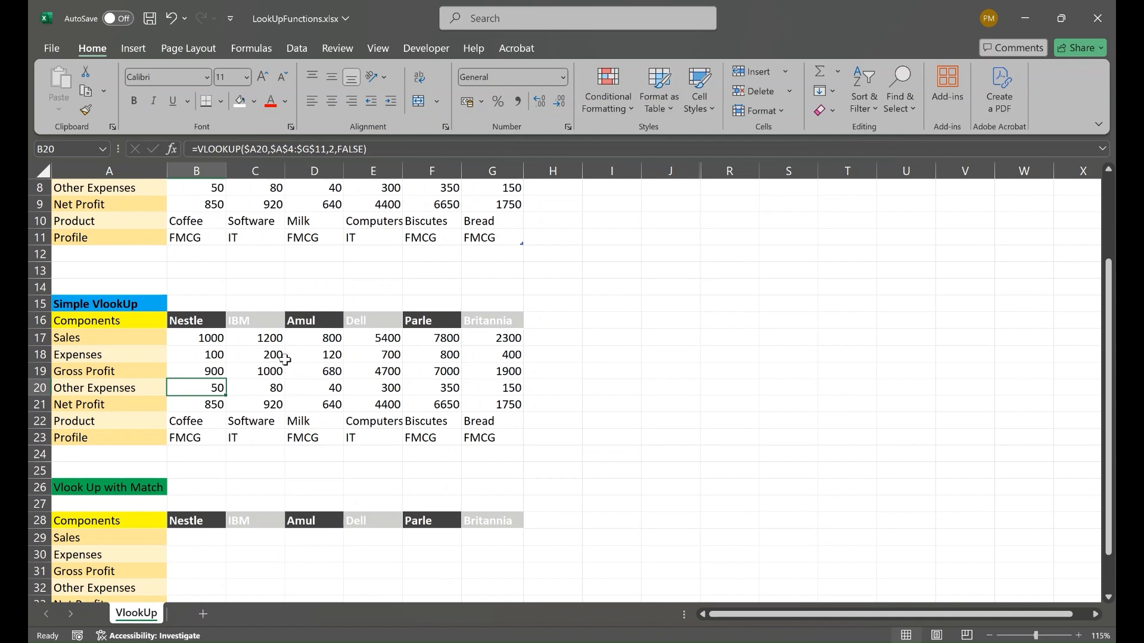
left_click(249, 472)
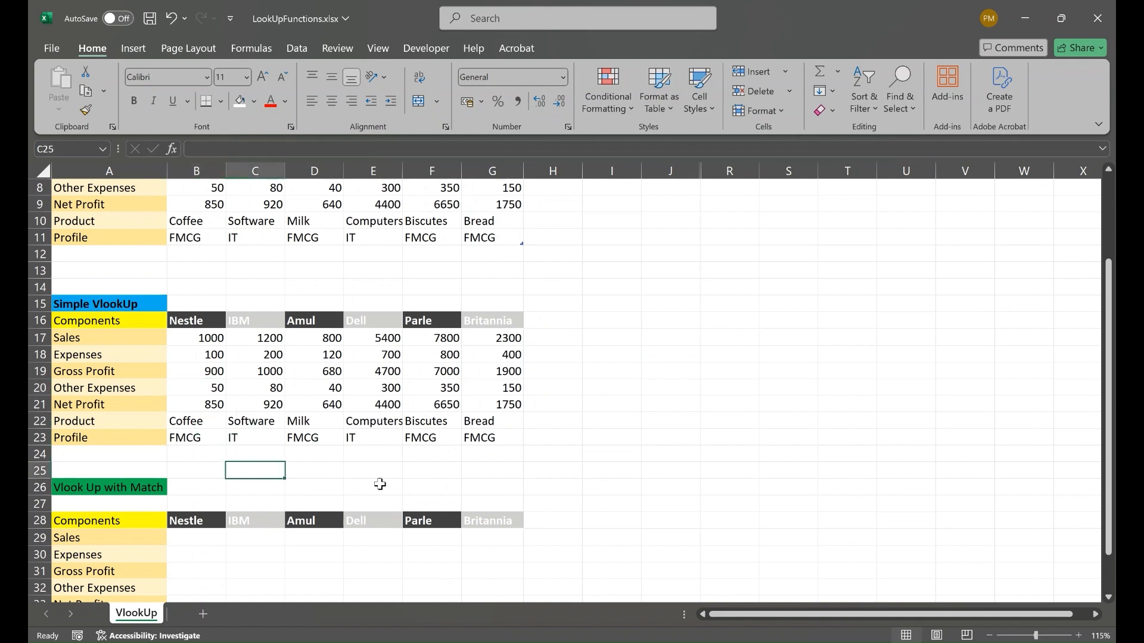
type("Dell")
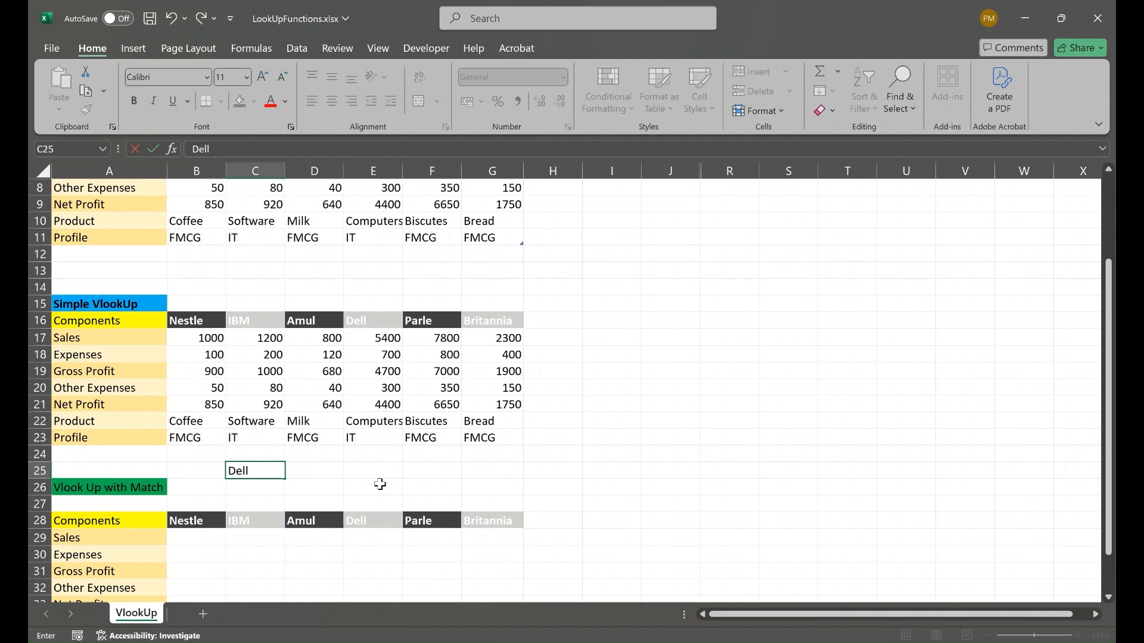
key("Tab")
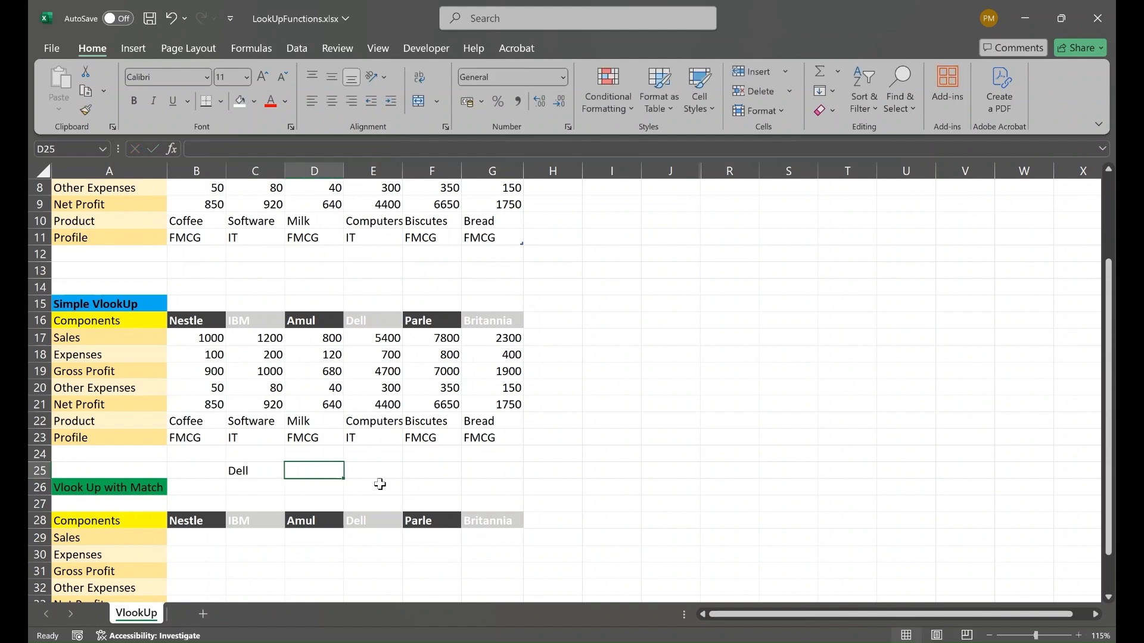
Enter =MATCH(C25,A16:G16,0) in D25 to find Dell's position in the Simple VlookUp header row, and review the formula.
type("=MAT")
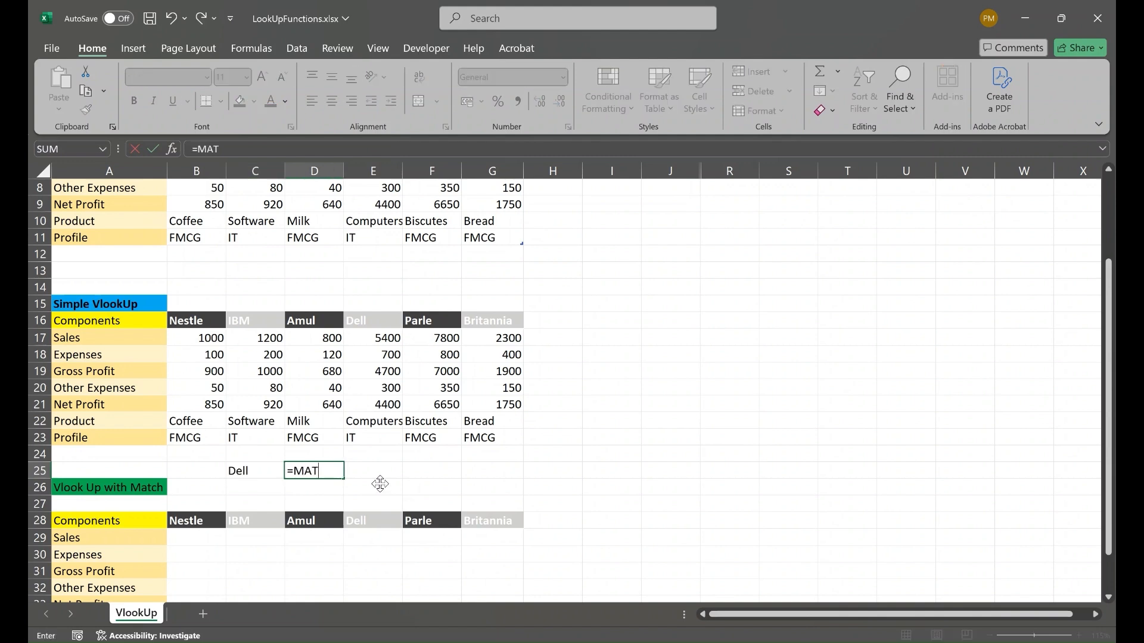
type("CH(")
left_click(245, 472)
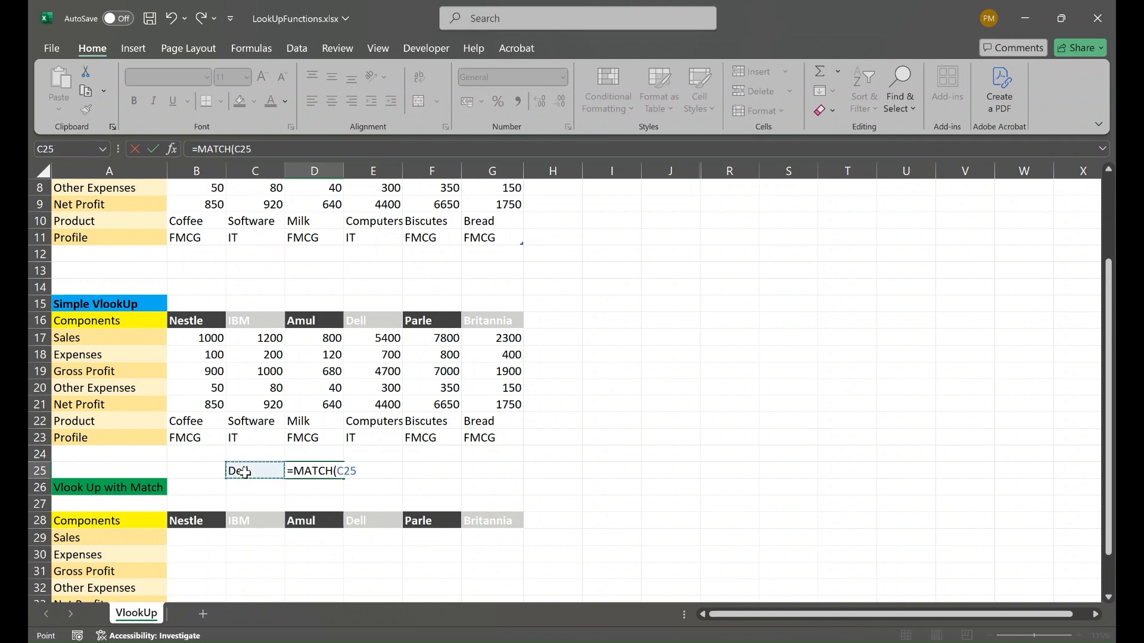
type(",")
left_click_drag(95, 321, 509, 326)
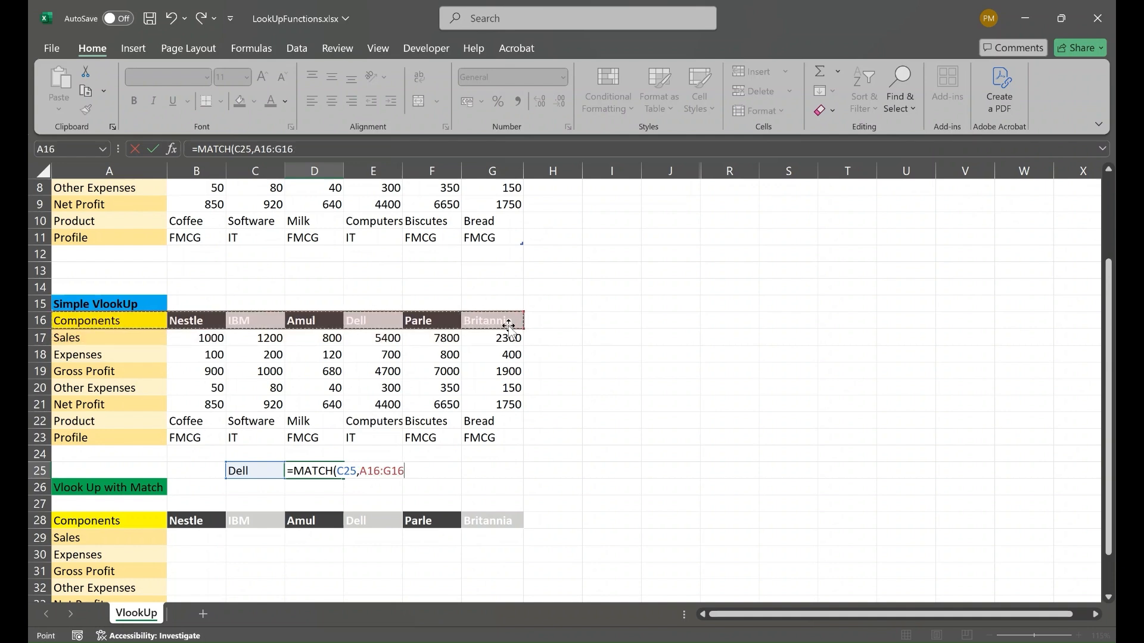
type(",")
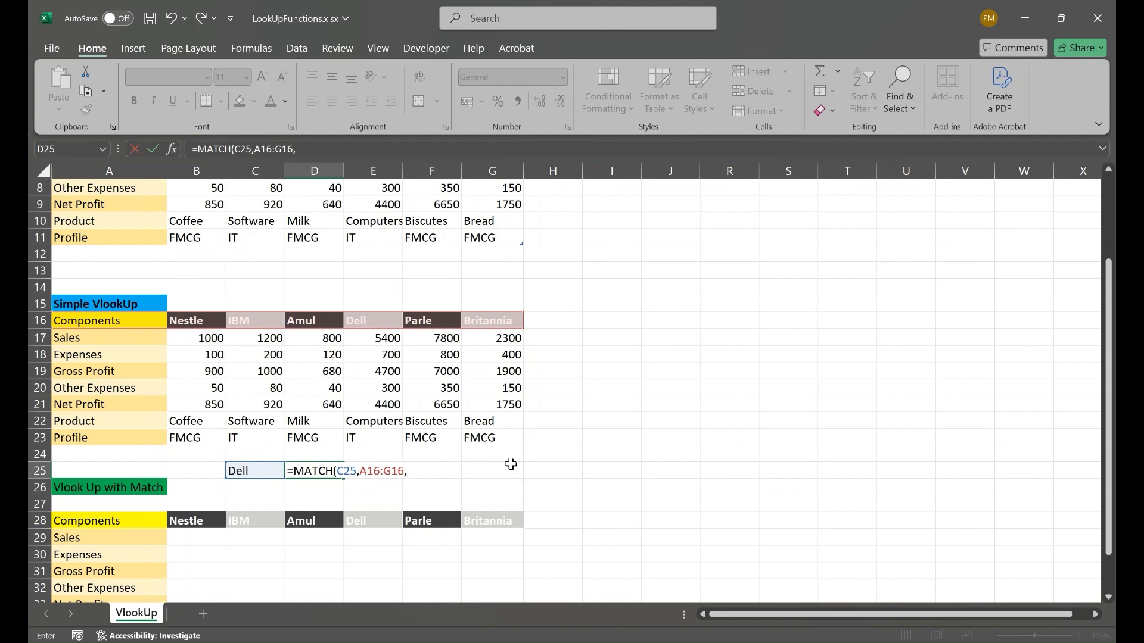
type("0")
key("Return")
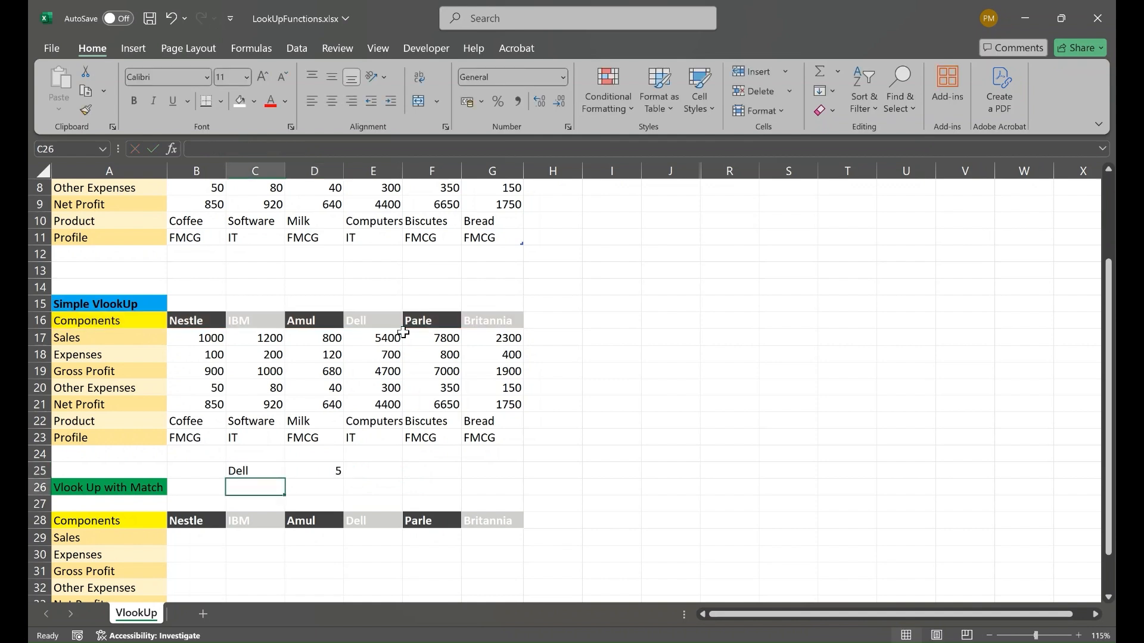
left_click(327, 471)
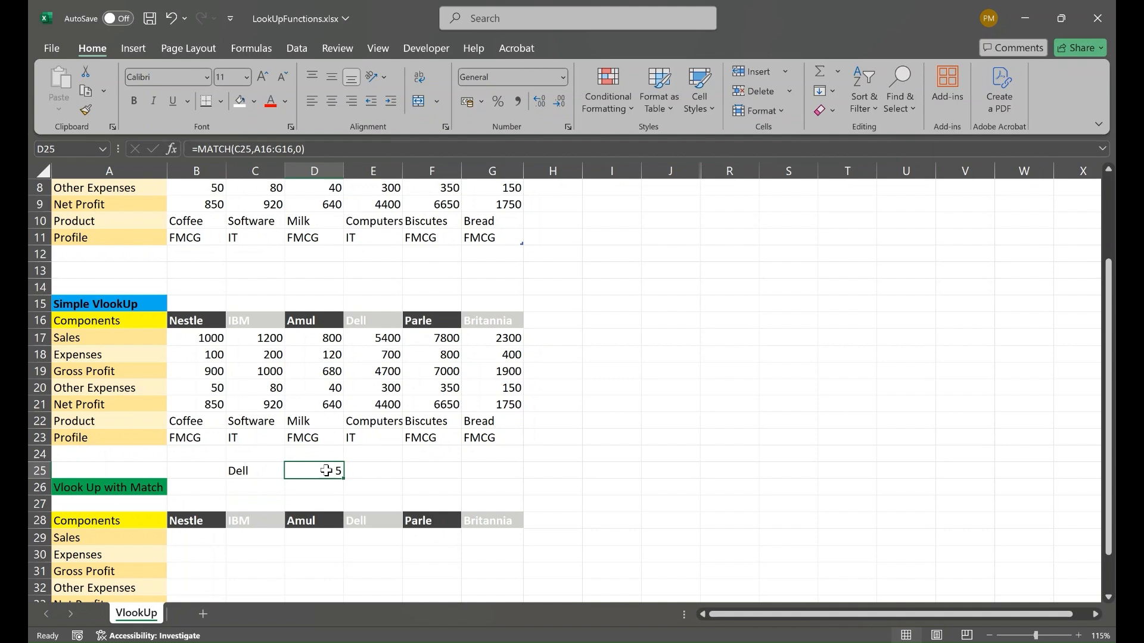
scroll(301, 440, "up", 1)
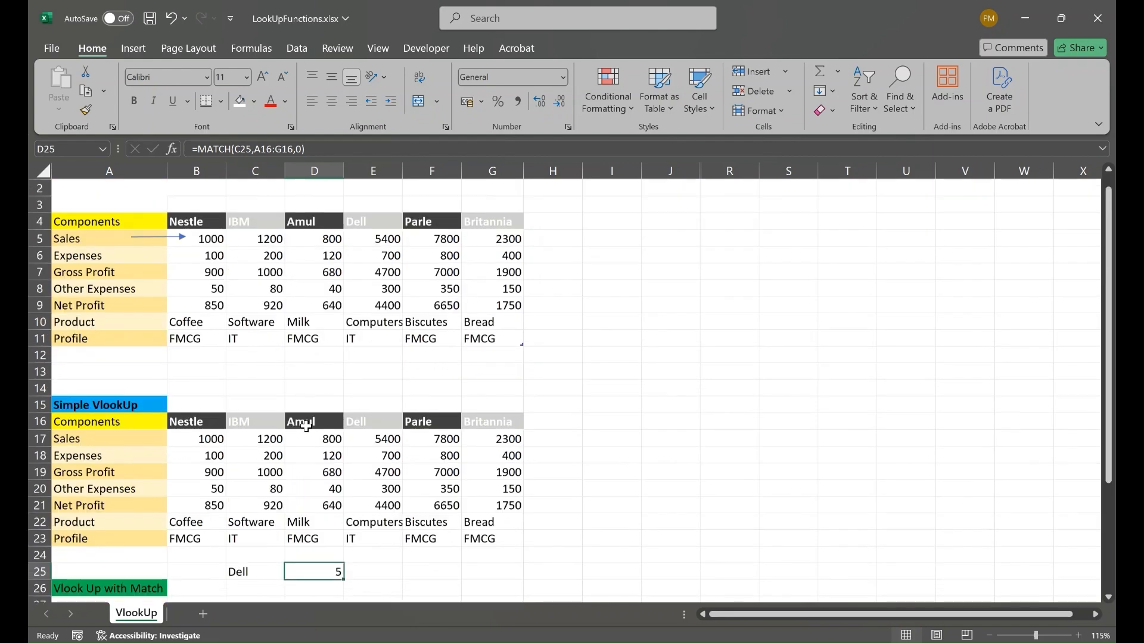
scroll(292, 437, "down", 1)
left_click(195, 535)
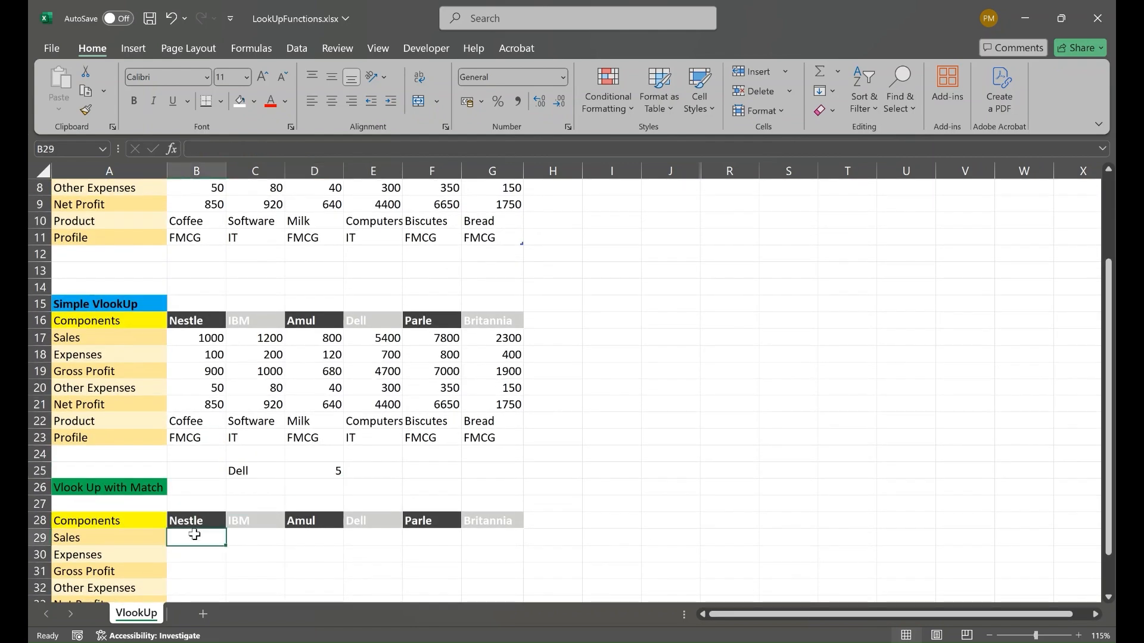
type("=")
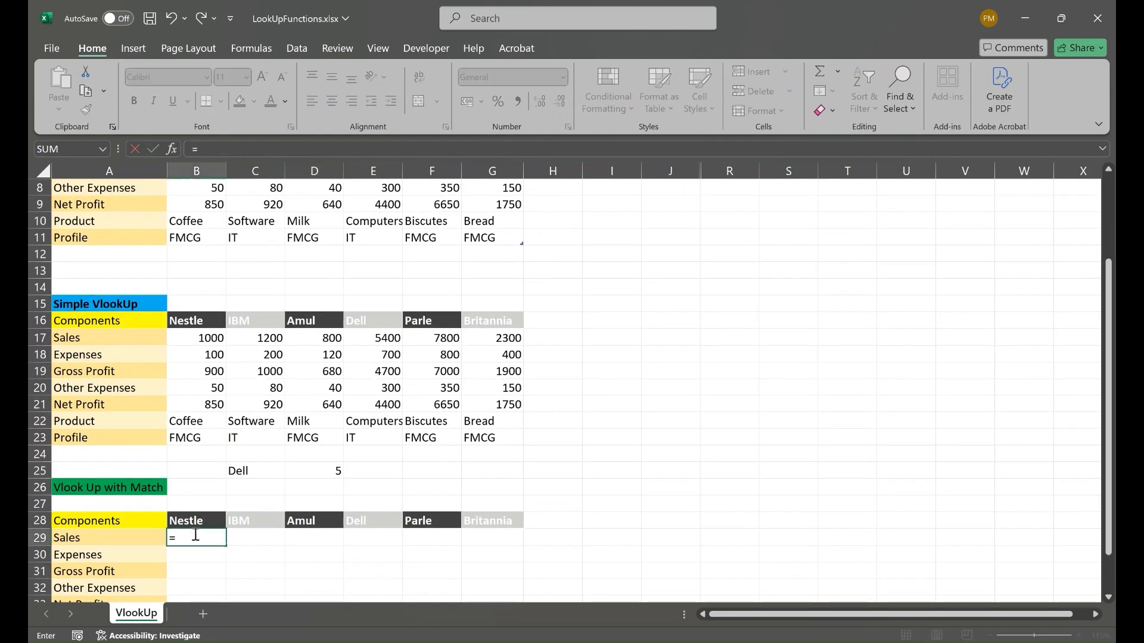
type("Vll")
key("BackSpace")
key("BackSpace")
type("l")
key("Tab")
left_click(119, 538)
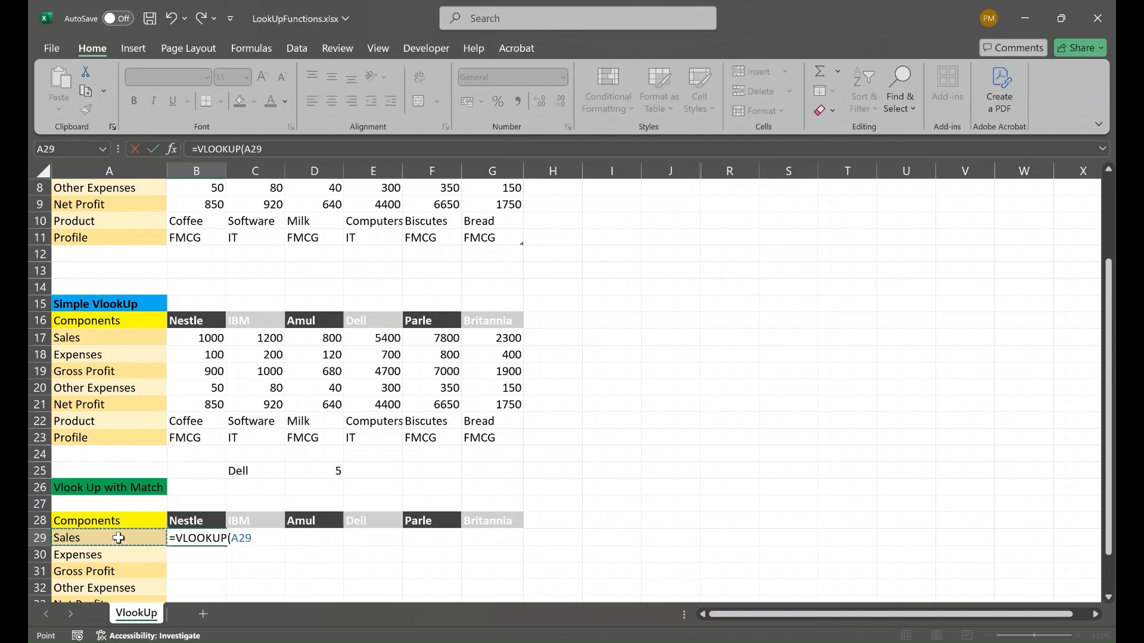
key("F4")
key("F4")
key("F4")
type(",")
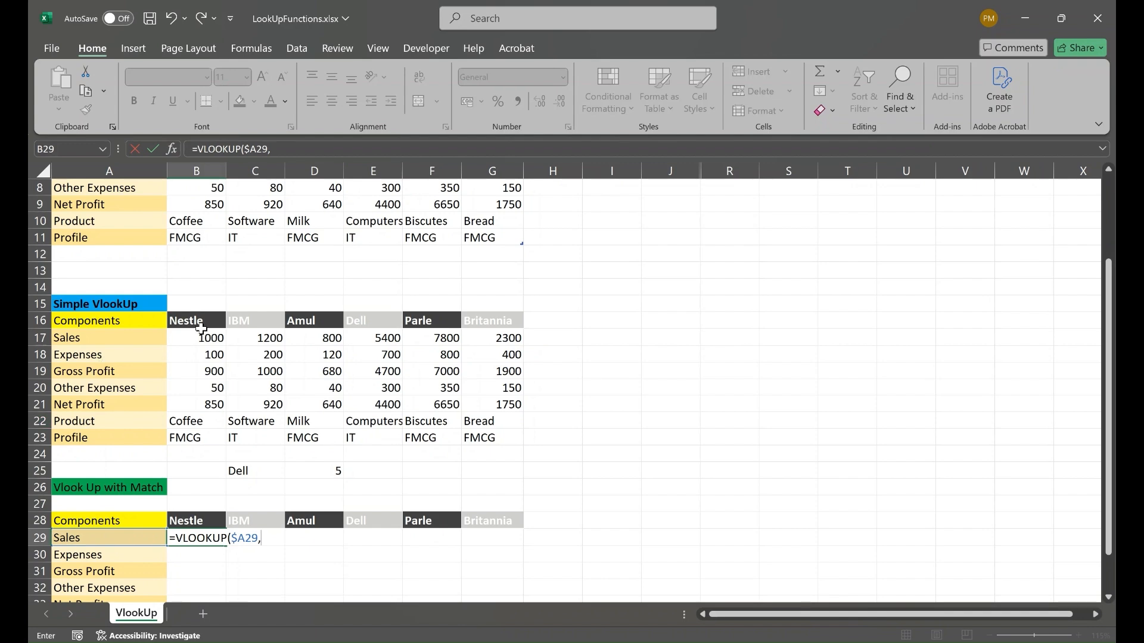
scroll(197, 334, "up", 3)
scroll(333, 440, "down", 2)
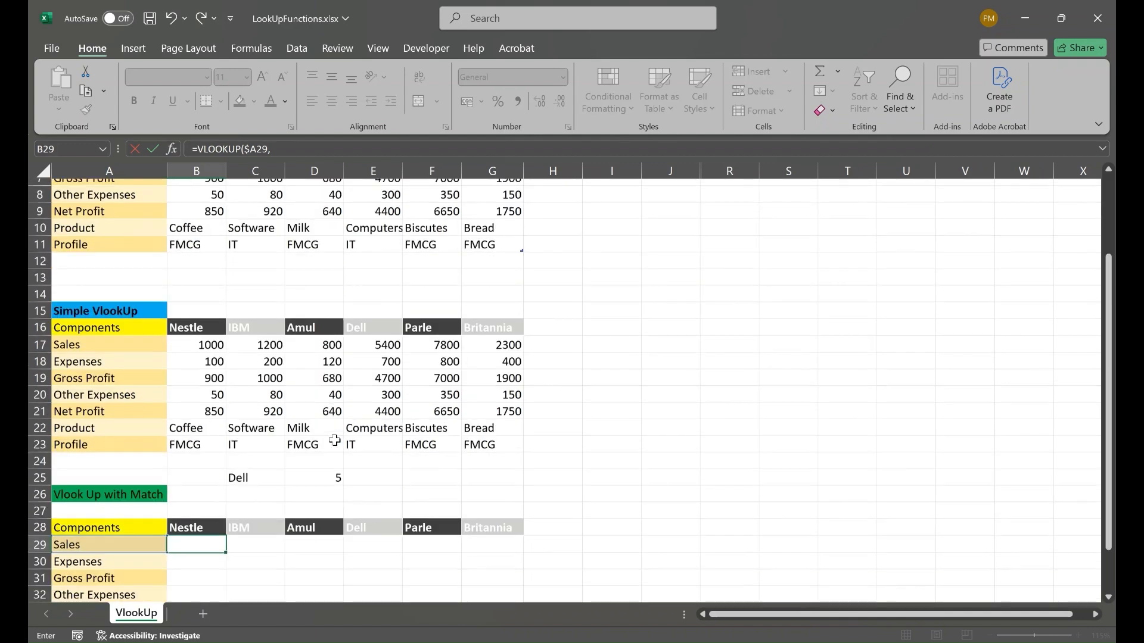
scroll(141, 296, "up", 2)
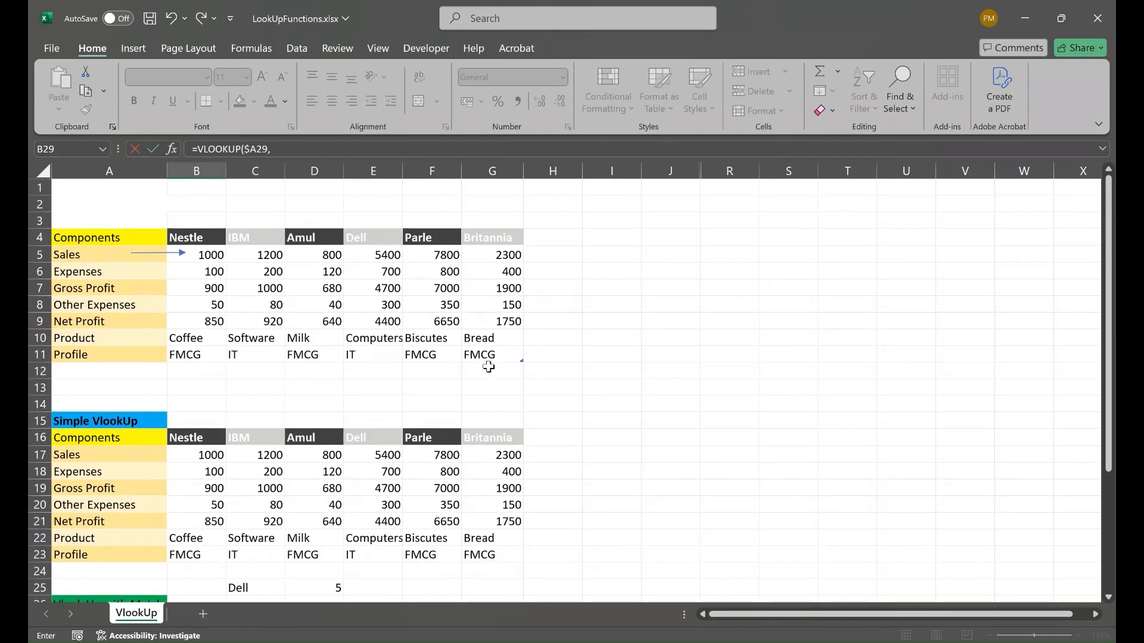
scroll(499, 384, "down", 5)
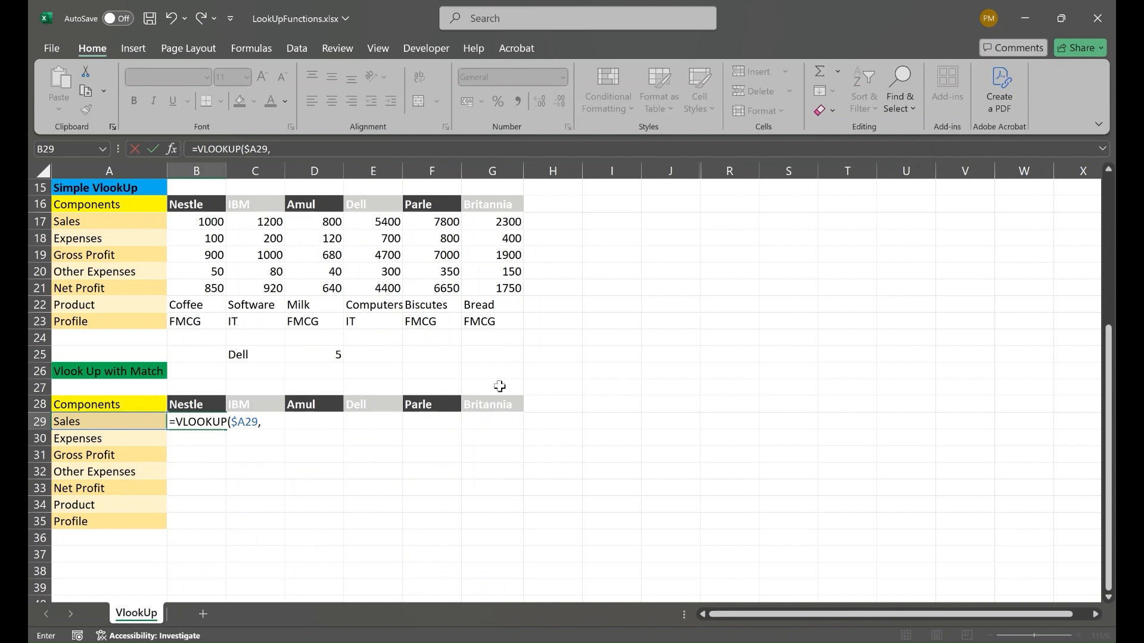
type("A4:G11")
key("F4")
type(",")
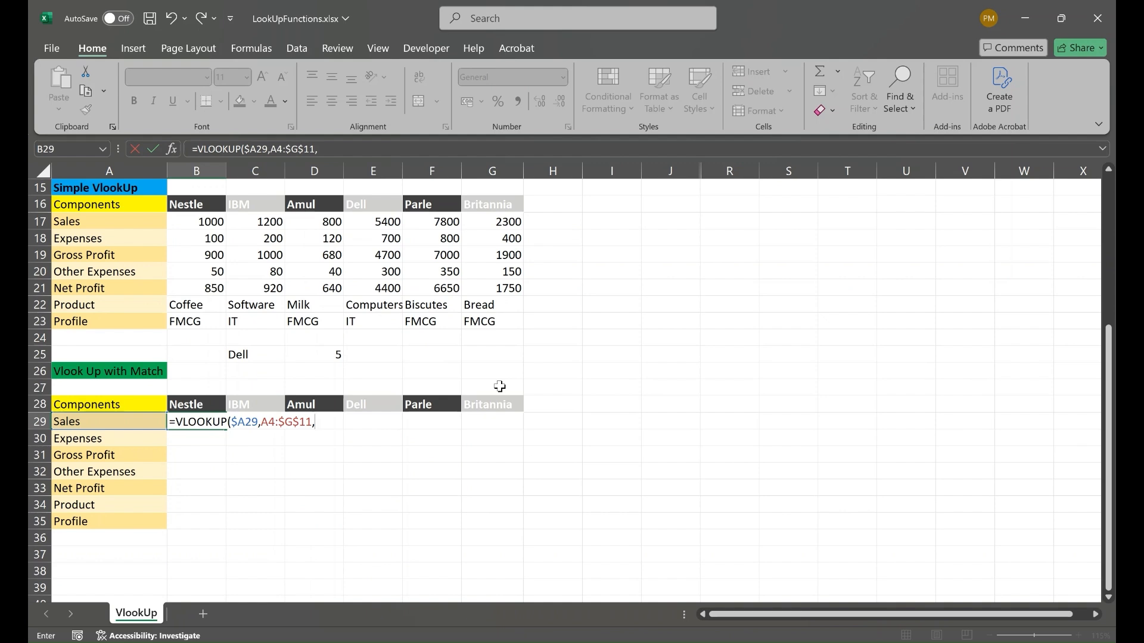
type("MATCH(")
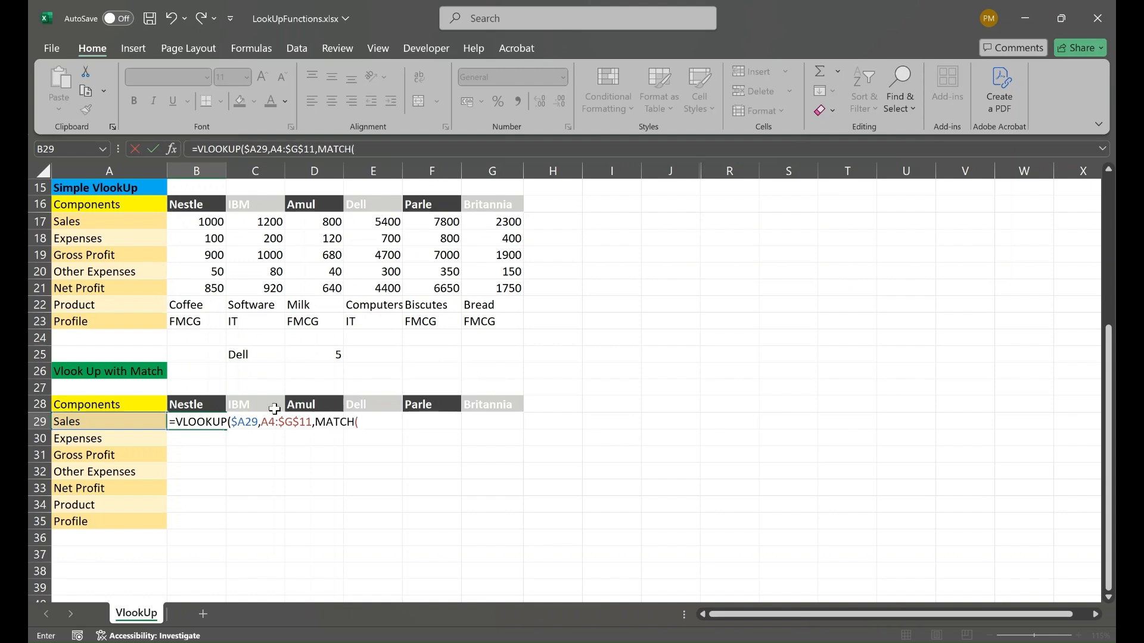
left_click(194, 405)
scroll(214, 395, "up", 2)
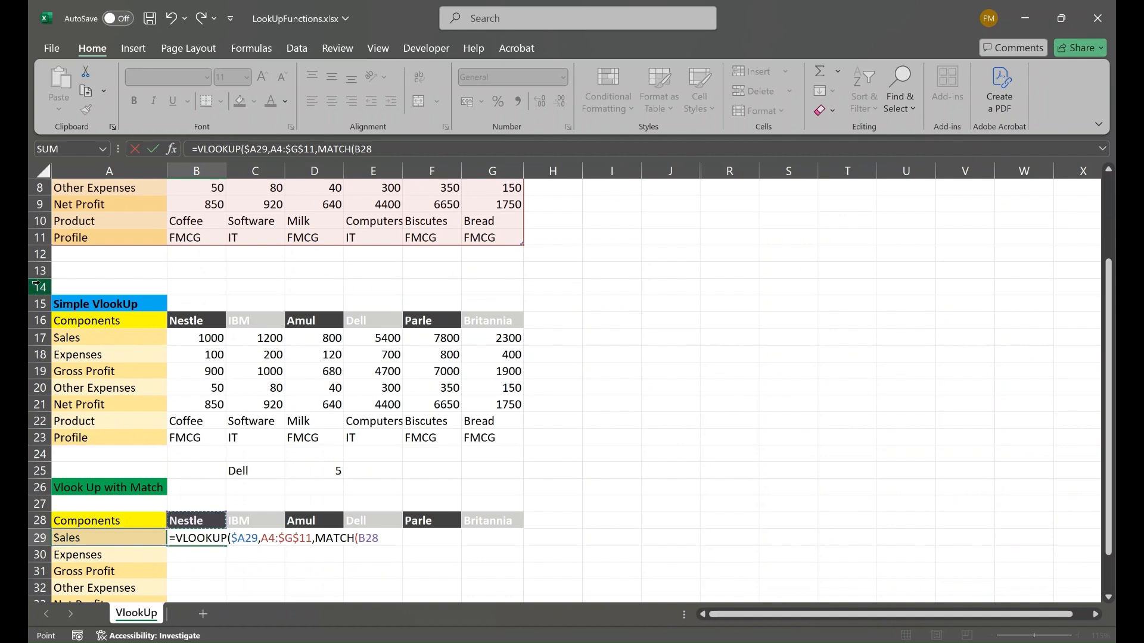
left_click_drag(36, 288, 34, 437)
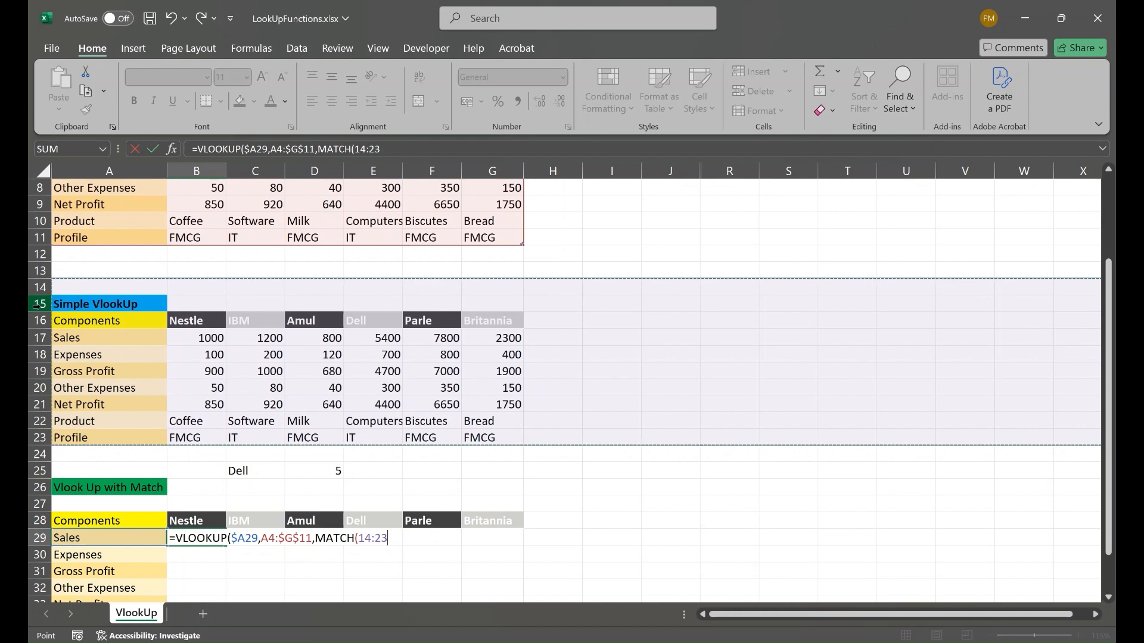
key("Escape")
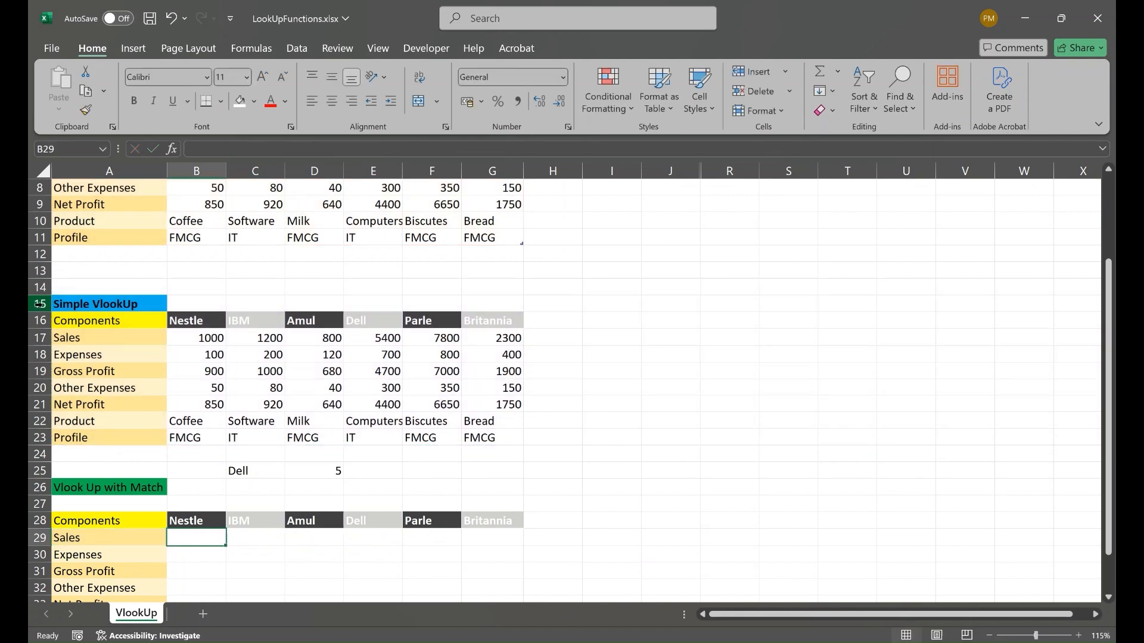
Hide rows 14 to 23, which contain the Simple VlookUp table.
left_click_drag(32, 287, 59, 446)
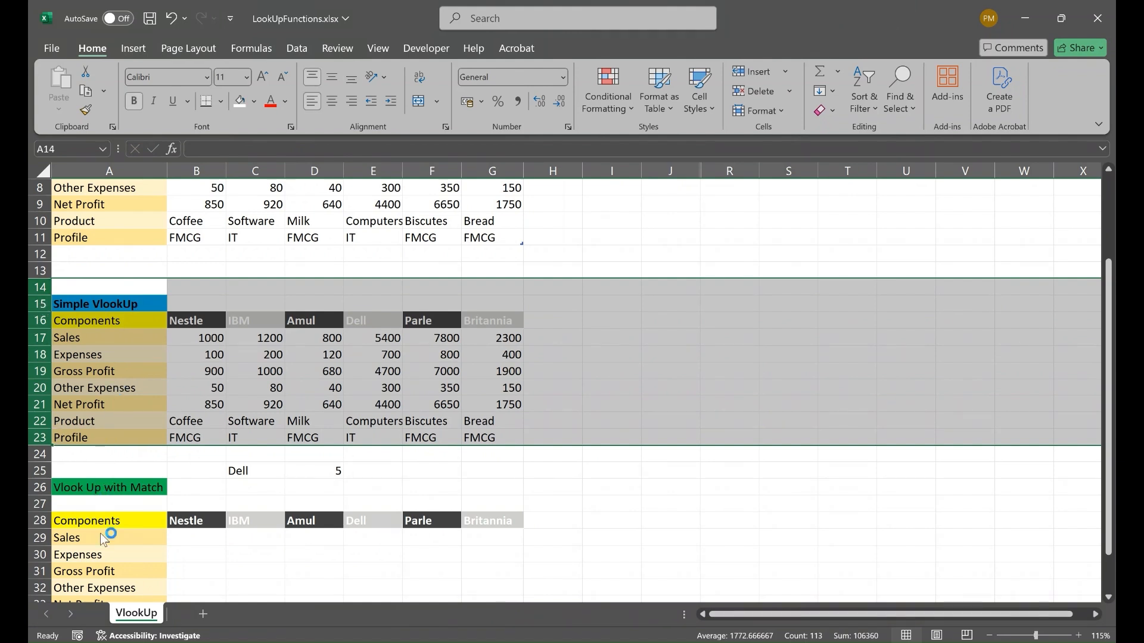
key("ctrl+9")
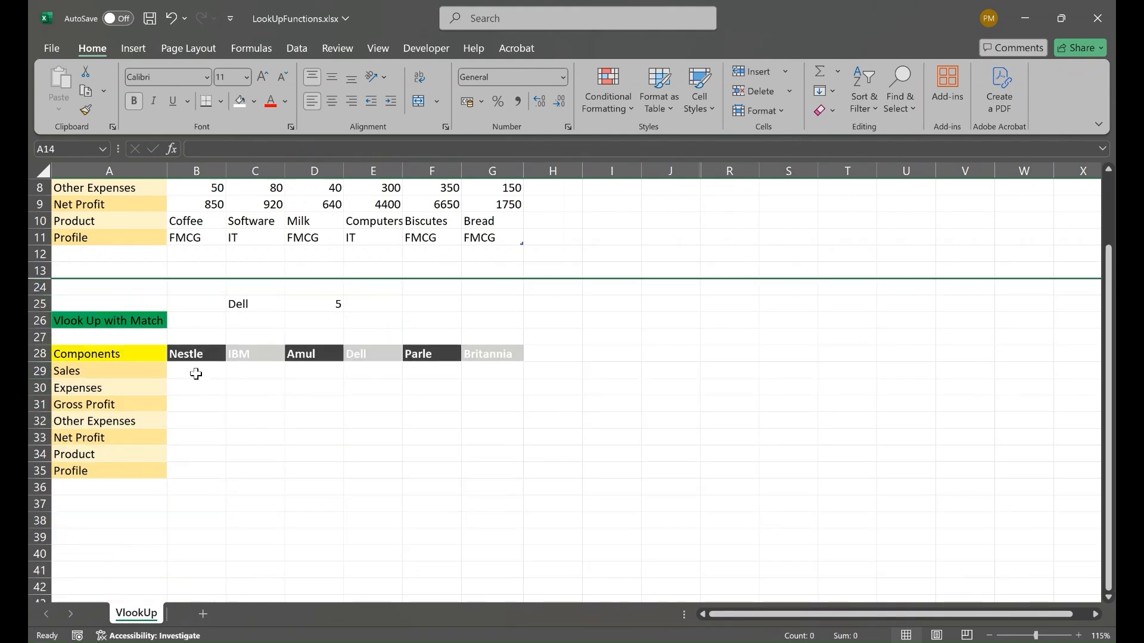
Start a VLOOKUP formula in B29 of the Vlook Up with Match table, with column-locked $A29 as the lookup value.
left_click(197, 374)
scroll(378, 398, "up", 3)
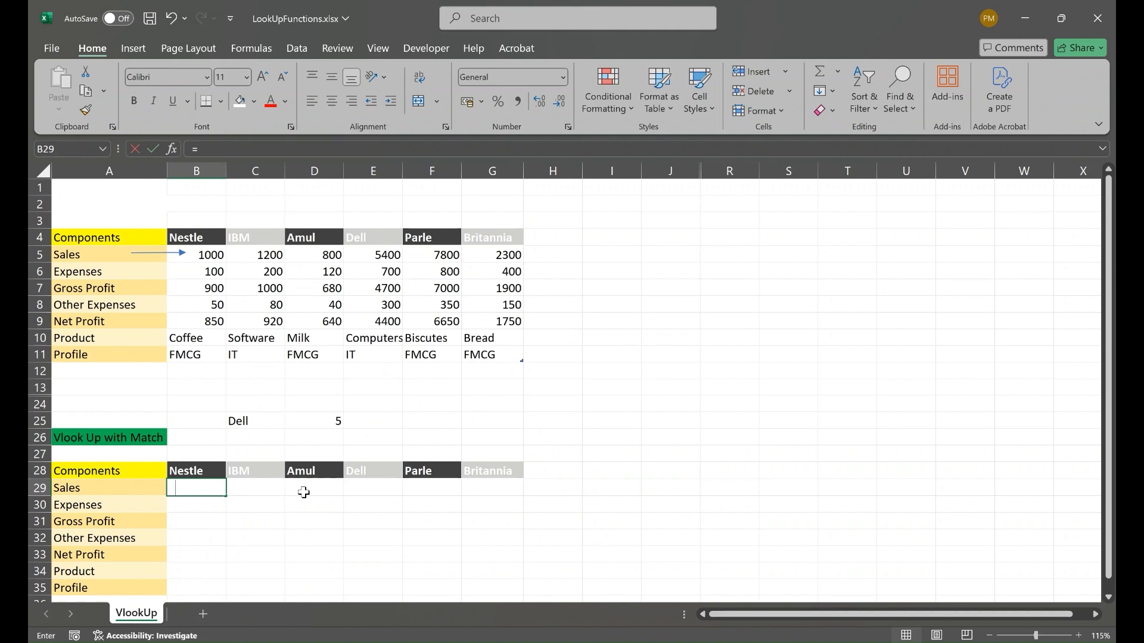
type("=Vloo")
key("Tab")
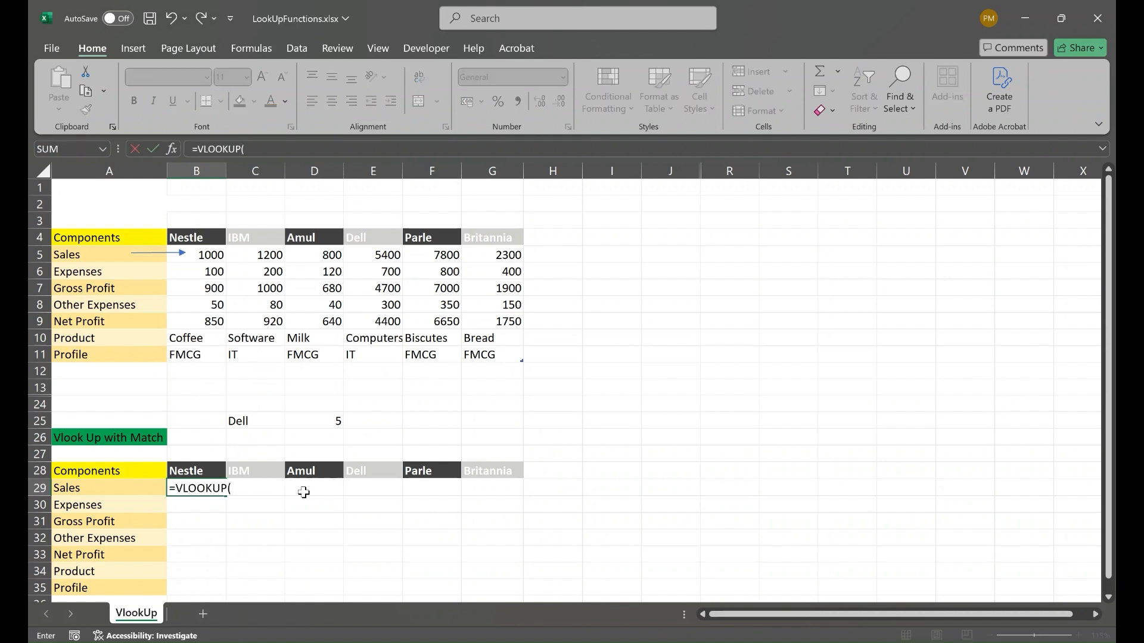
left_click(105, 490)
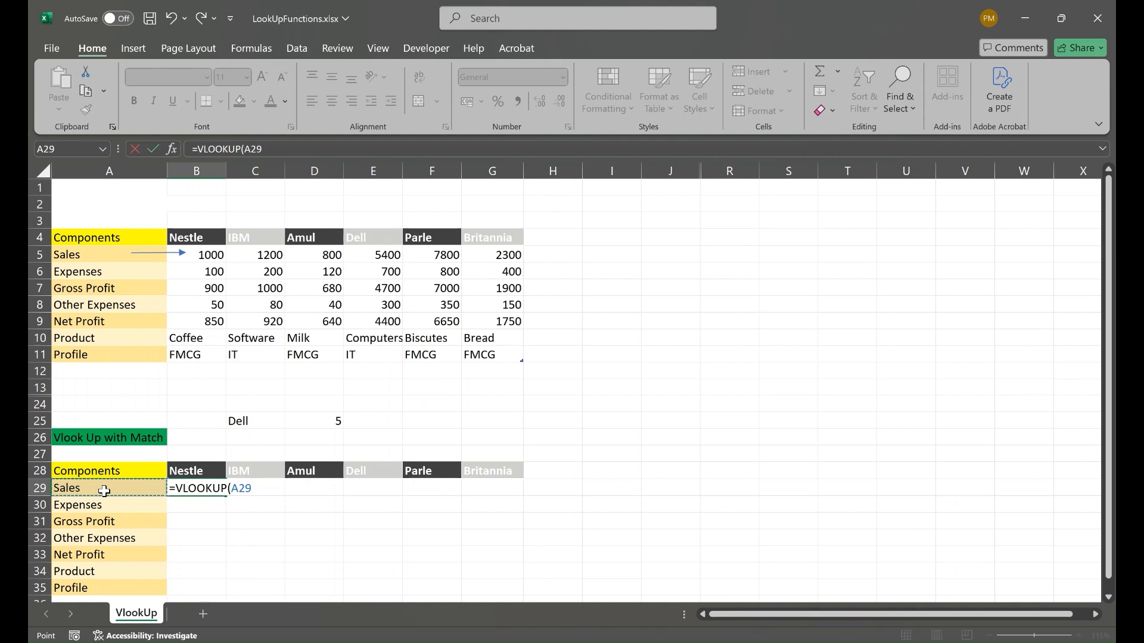
key("F4")
key("F4")
key("F4")
type(",")
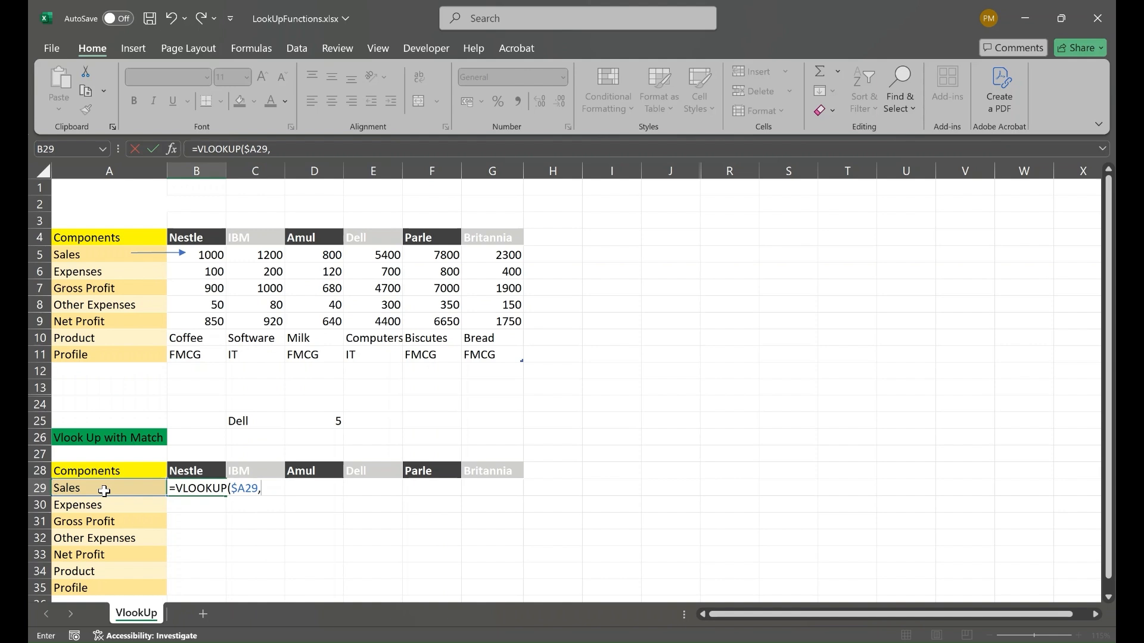
Set the table array of the B29 VLOOKUP to the fully locked source range $A$4:$G$11.
type("A4")
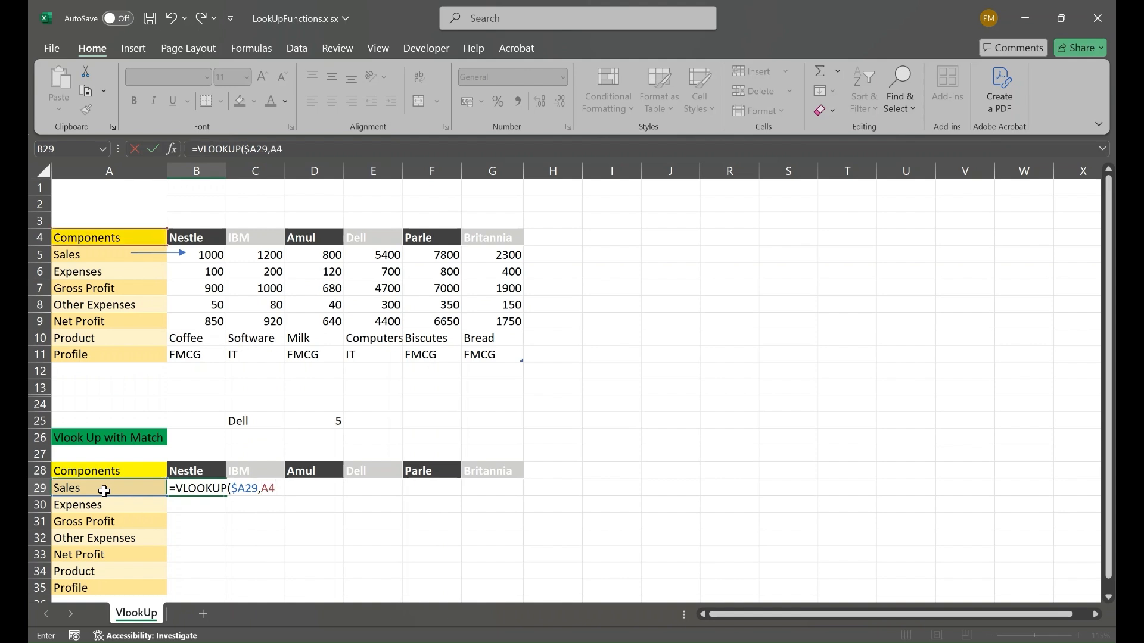
type(":G11")
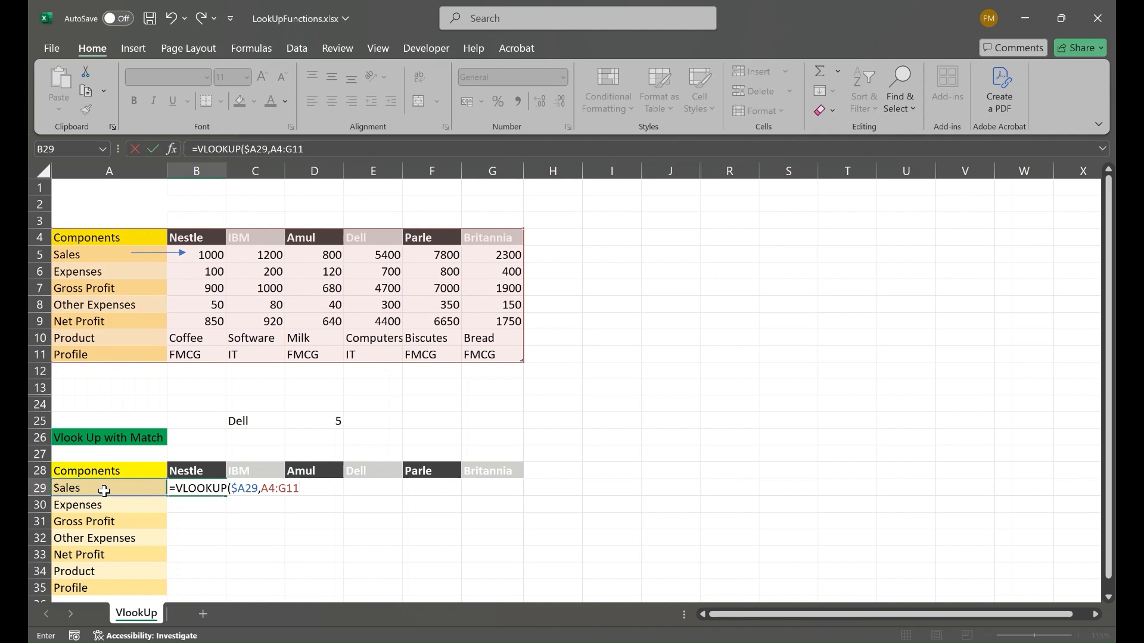
key("F4")
key("Left")
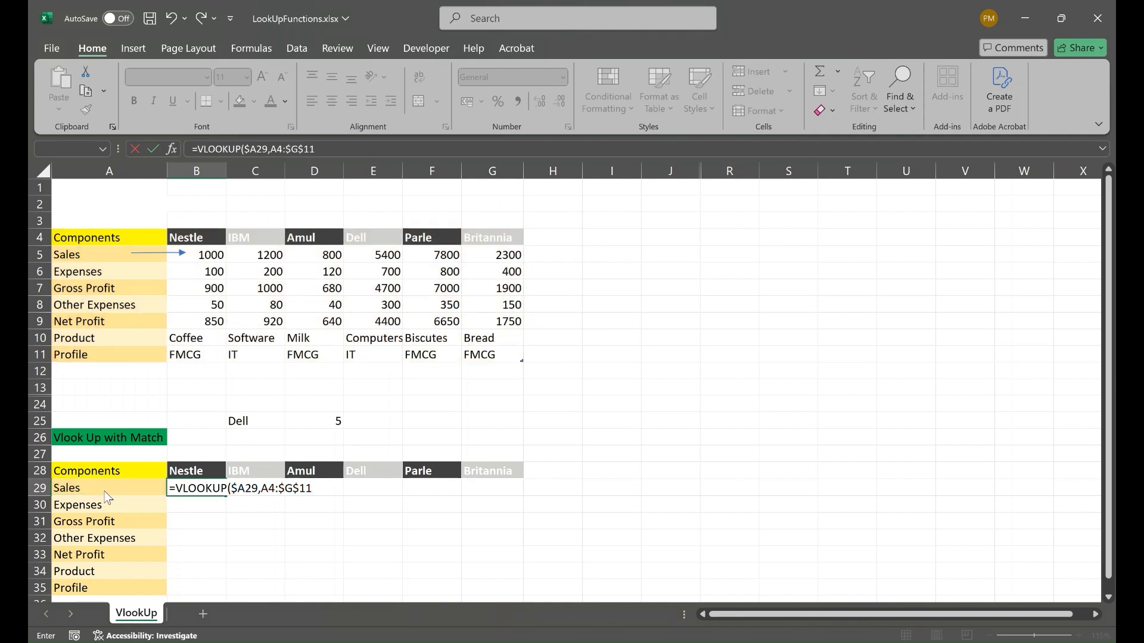
key("F2")
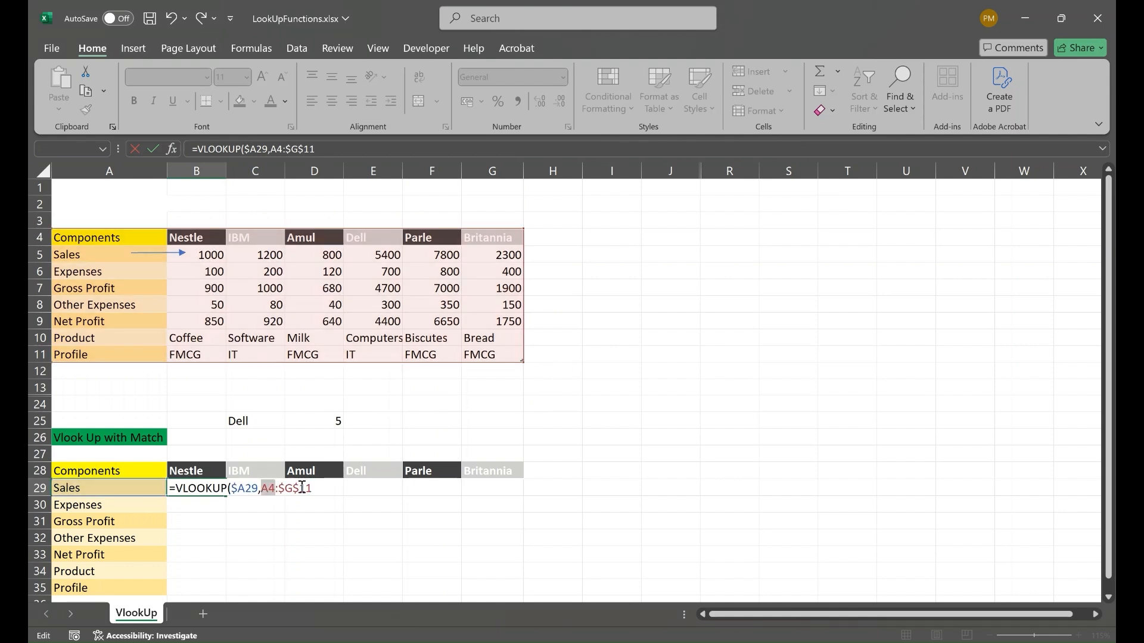
key("F4")
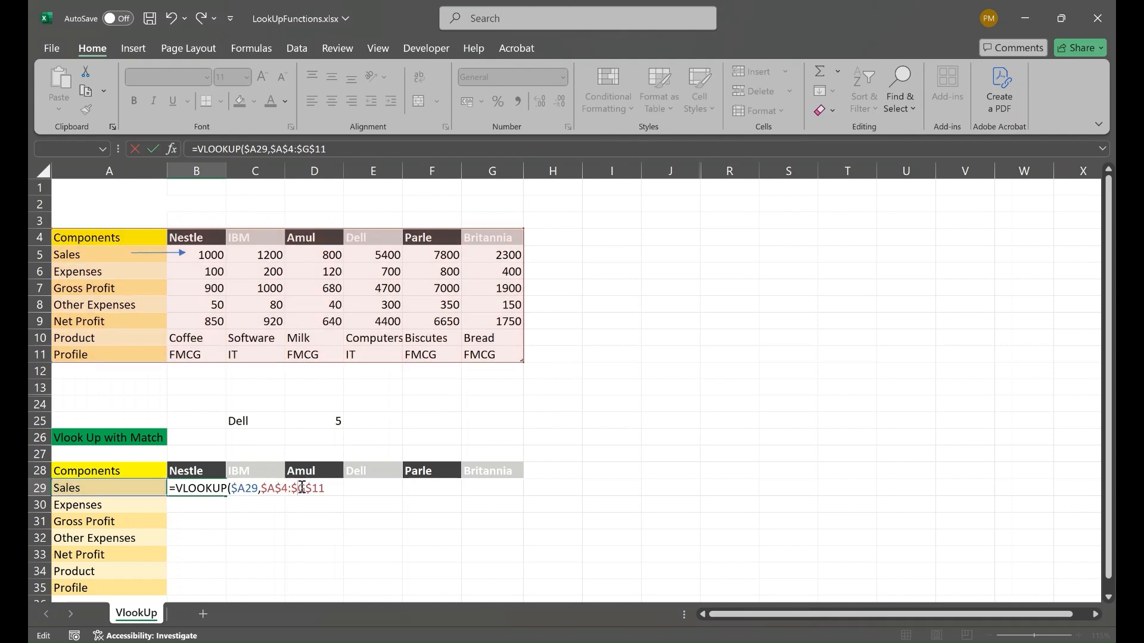
Nest MATCH as the column index in the B29 formula, with the row-locked Nestle header B$28 as its lookup value.
type(",MATCH(")
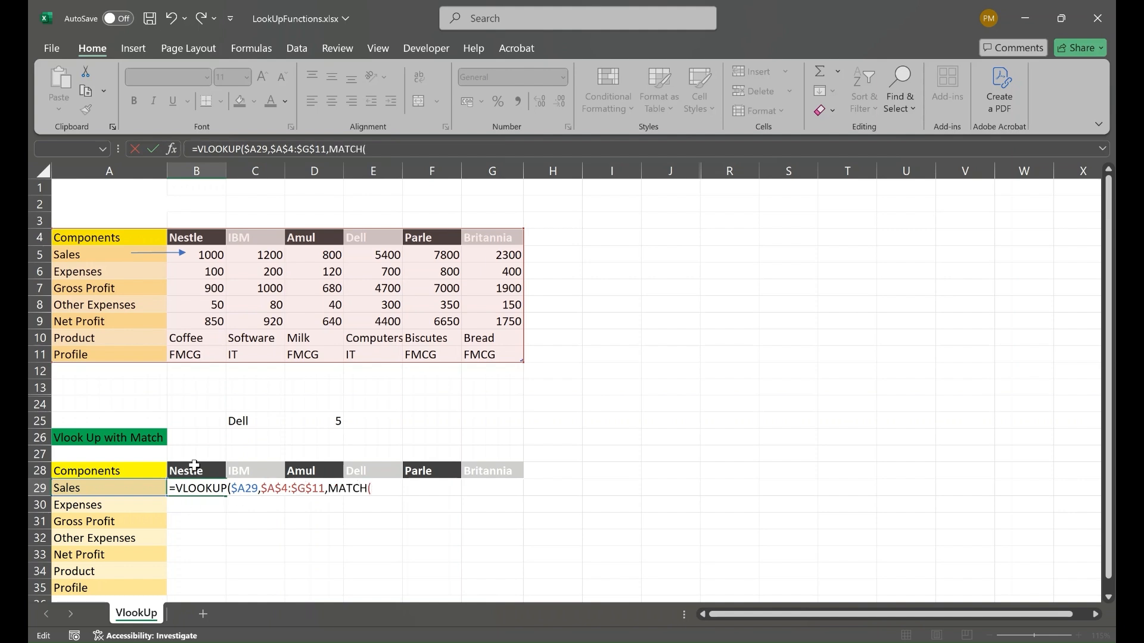
left_click(195, 474)
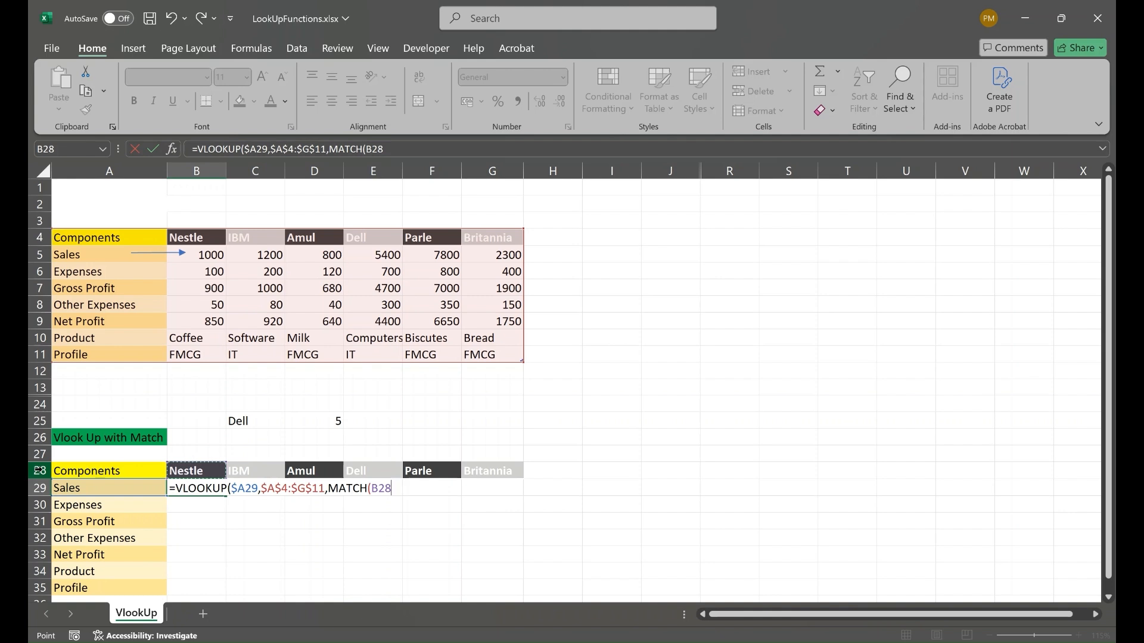
key("F4")
key("F4")
type(",")
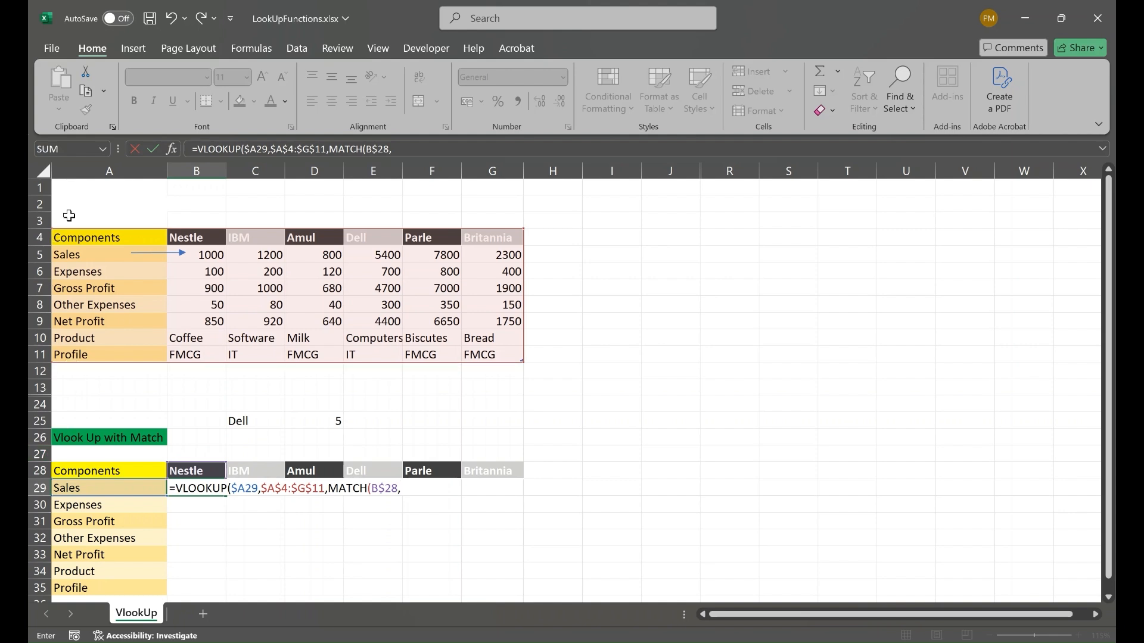
left_click(78, 238)
left_click_drag(78, 239, 491, 237)
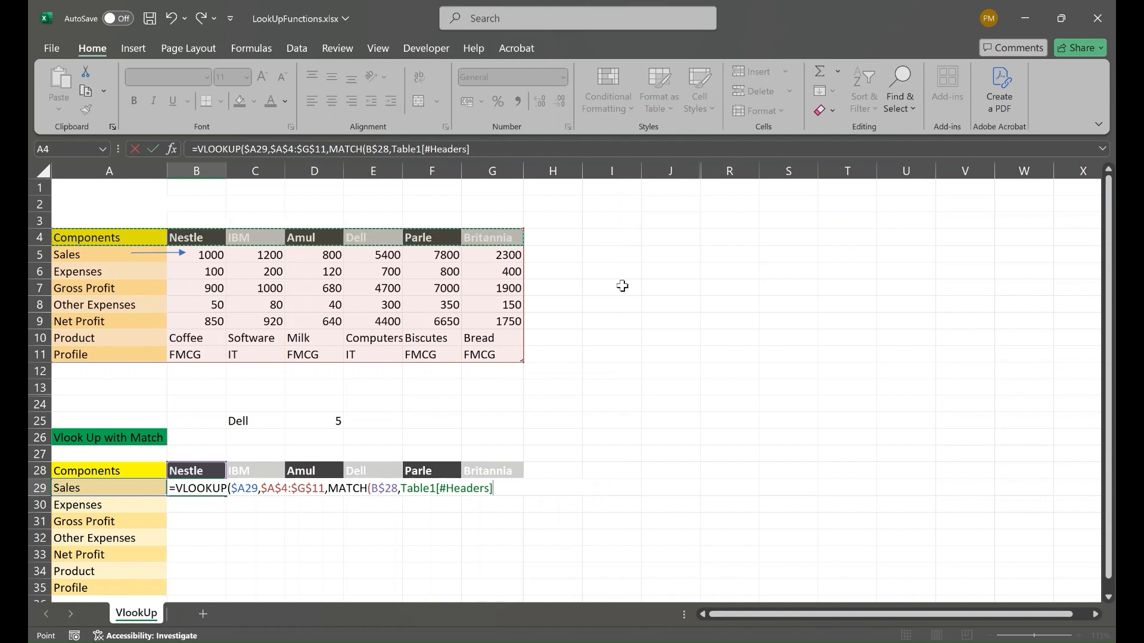
key("BackSpace")
key("BackSpace")
key("BackSpace")
key("BackSpace")
key("BackSpace")
key("BackSpace")
key("BackSpace")
key("BackSpace")
key("BackSpace")
key("BackSpace")
key("BackSpace")
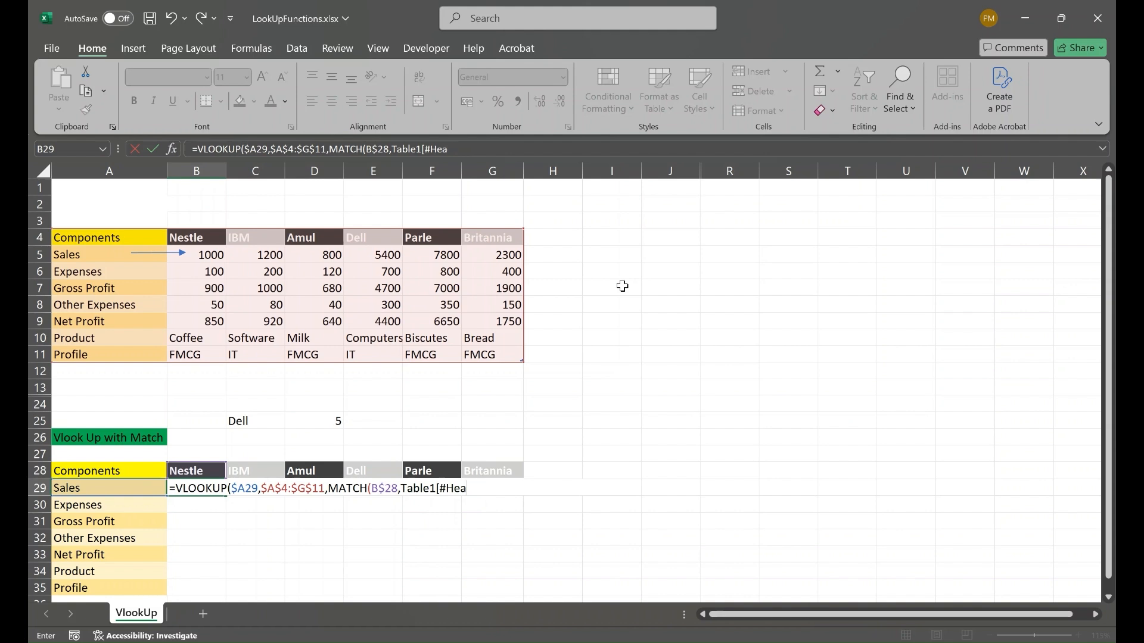
key("BackSpace")
key("BackSpace")
key("BackSpace")
key("BackSpace")
key("BackSpace")
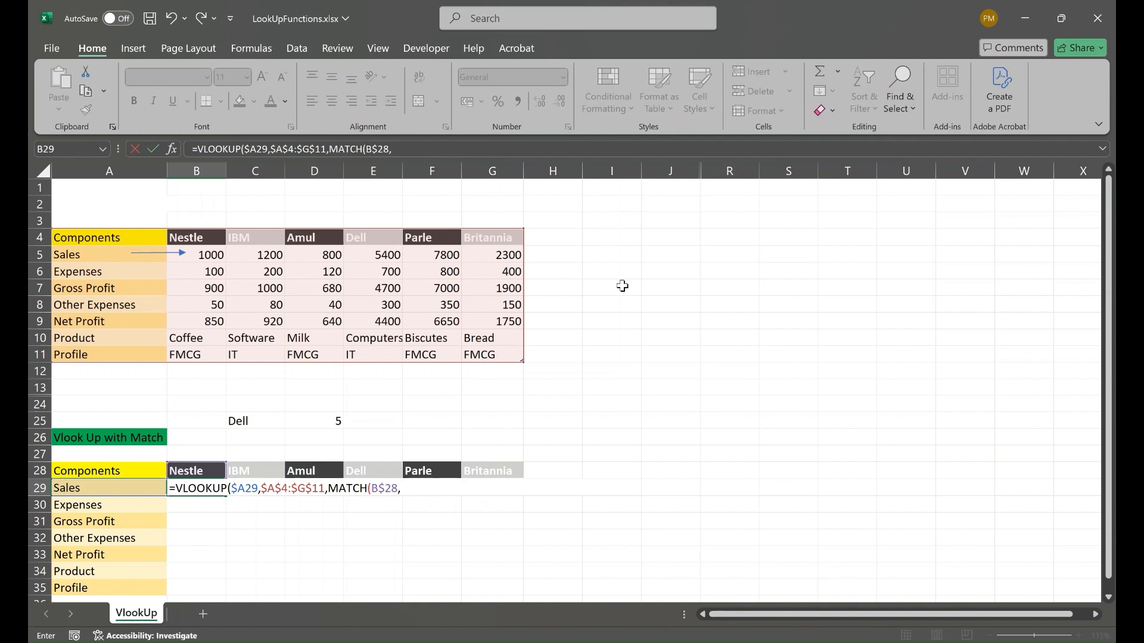
Enter A4:G4, the source table's header row, as the MATCH lookup array and commit the B29 formula.
type("A")
type("4")
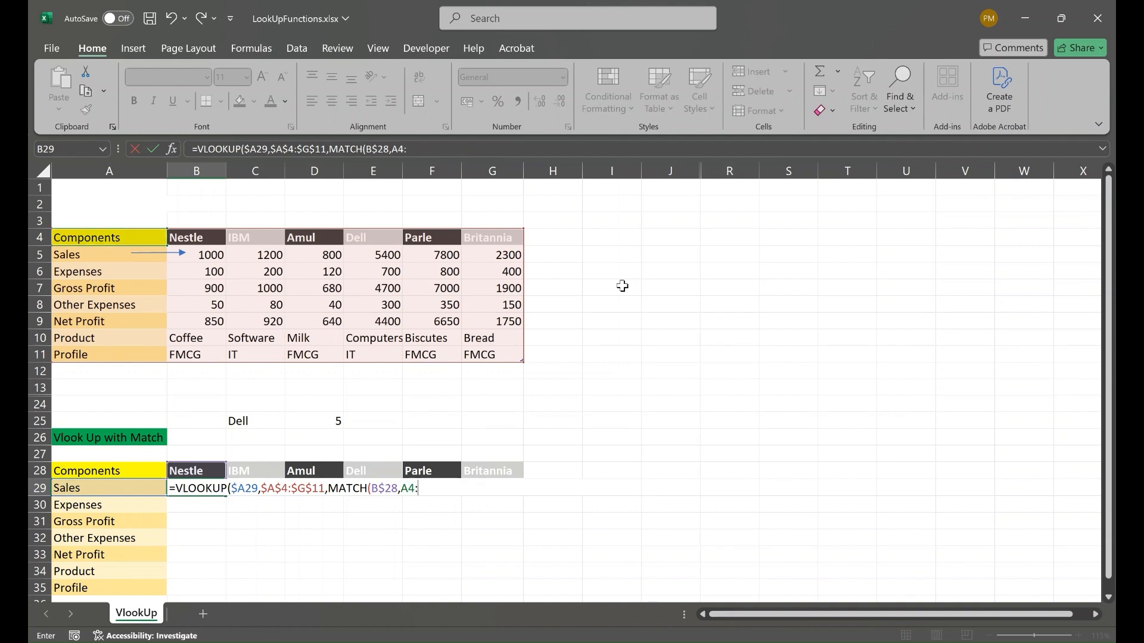
type(":G4")
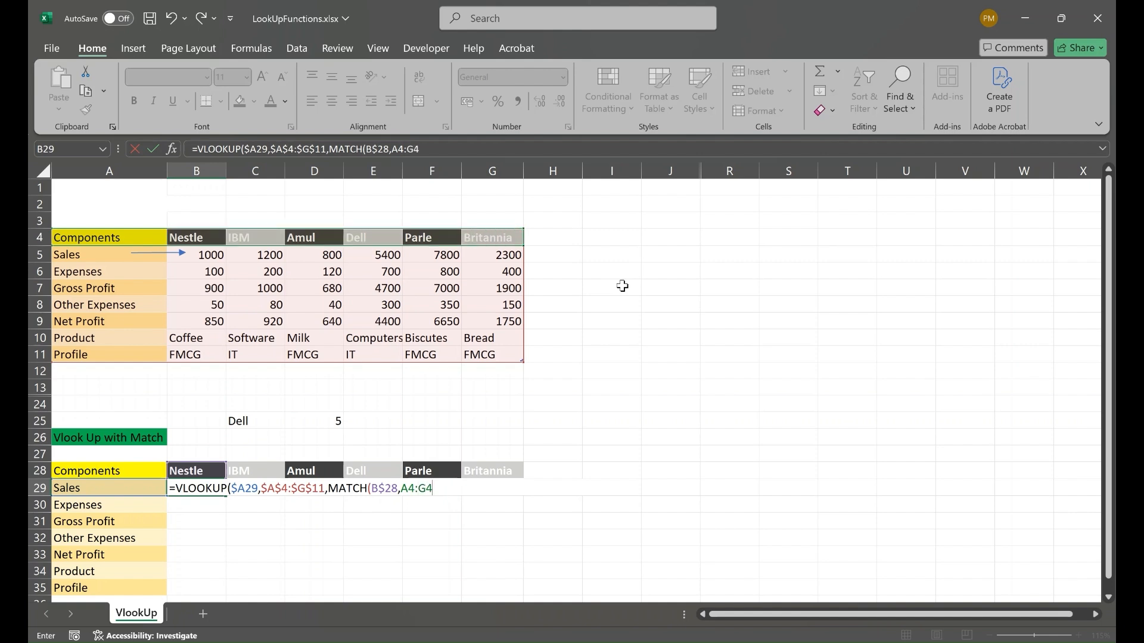
key("F4")
key("F4")
key("F4")
key("F4")
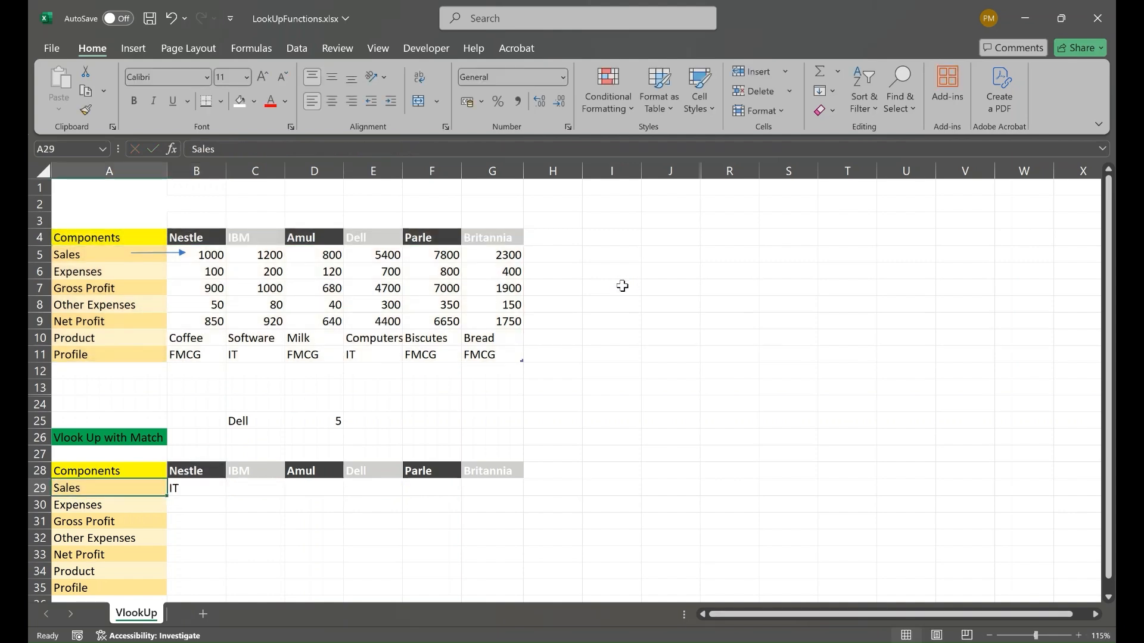
Fully lock the MATCH lookup array in the B29 formula as $A$4:$G$4.
double_click(201, 493)
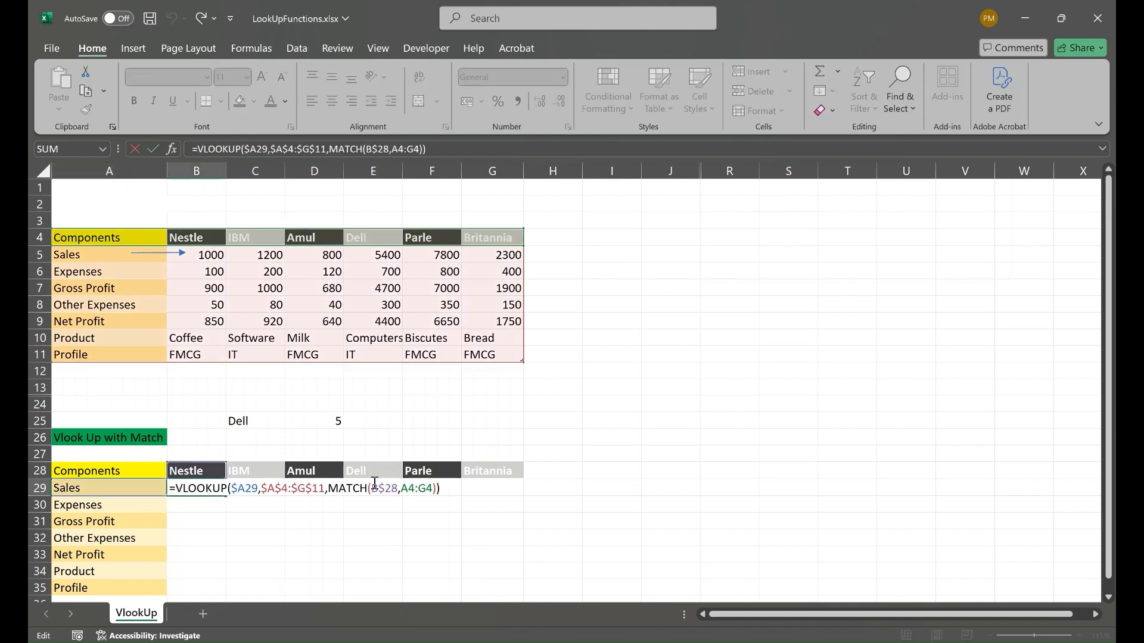
key("shift+Left")
key("shift+Left")
key("shift+Left")
key("shift+Left")
key("shift+Left")
key("F4")
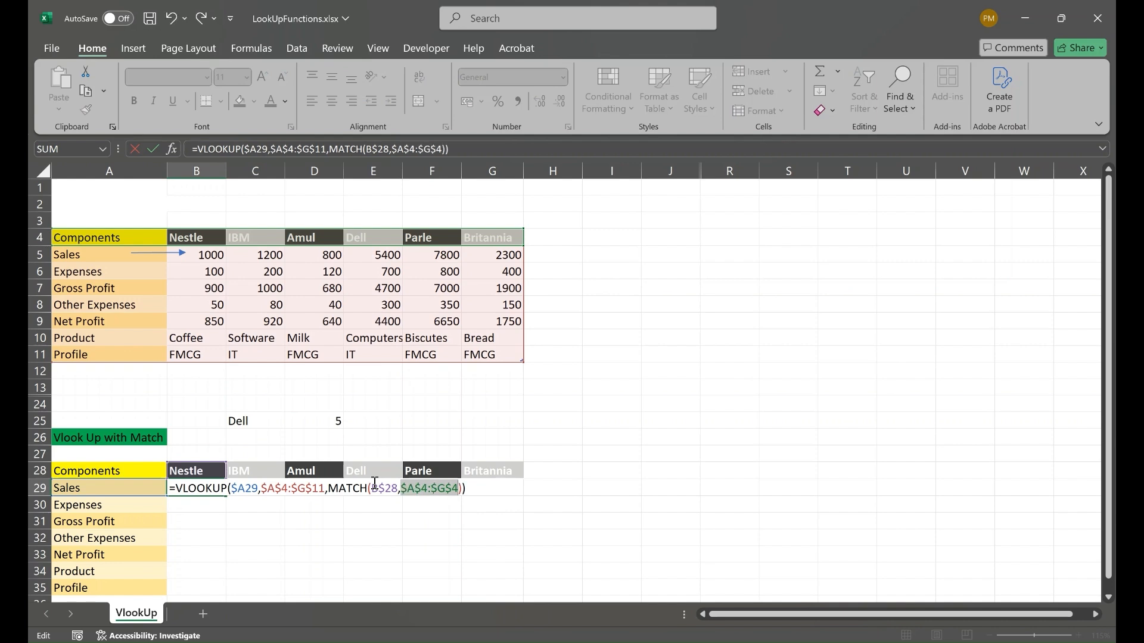
Complete the B29 formula with match type 0 for MATCH and FALSE as the VLOOKUP range lookup.
key("Right")
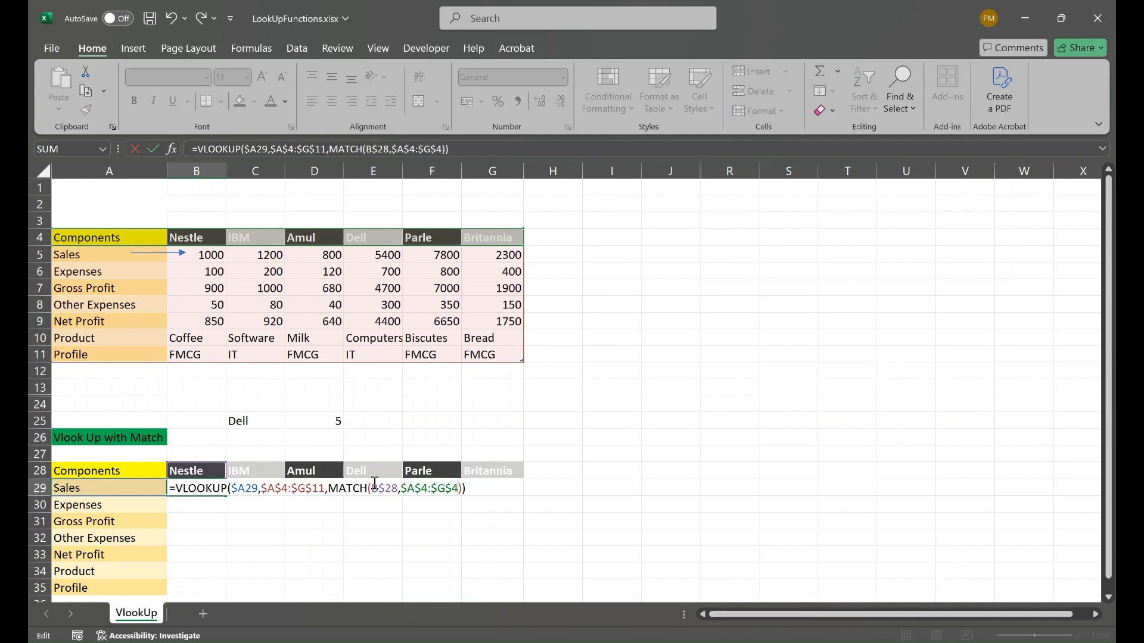
type(",0),FALSE")
key("Return")
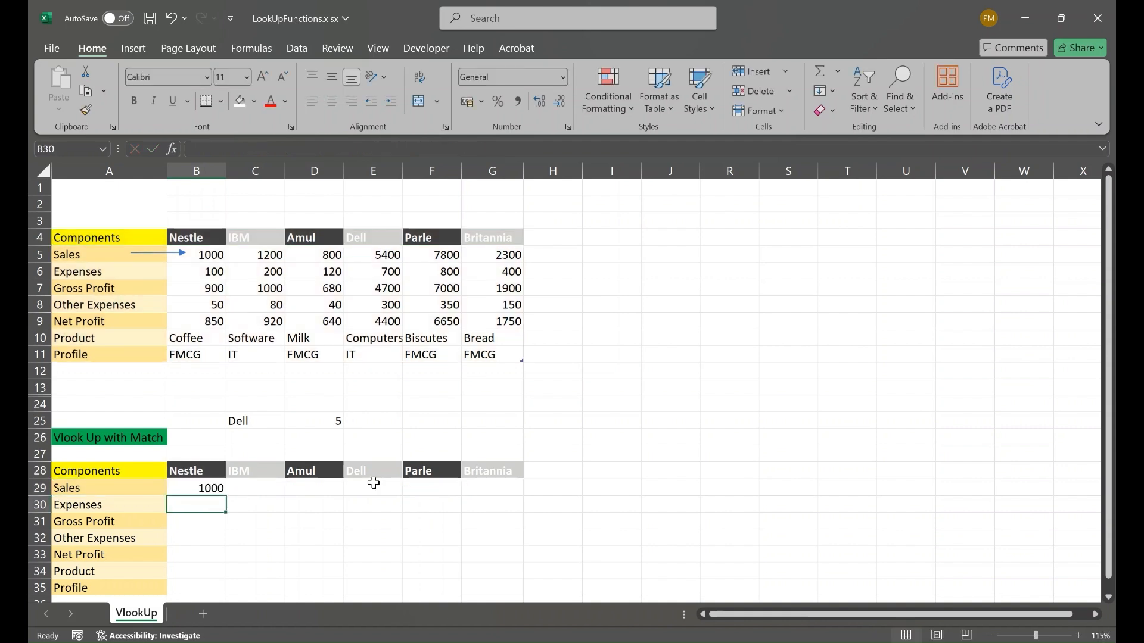
Examine the nested MATCH portion of the B29 formula without changing it.
left_click(199, 489)
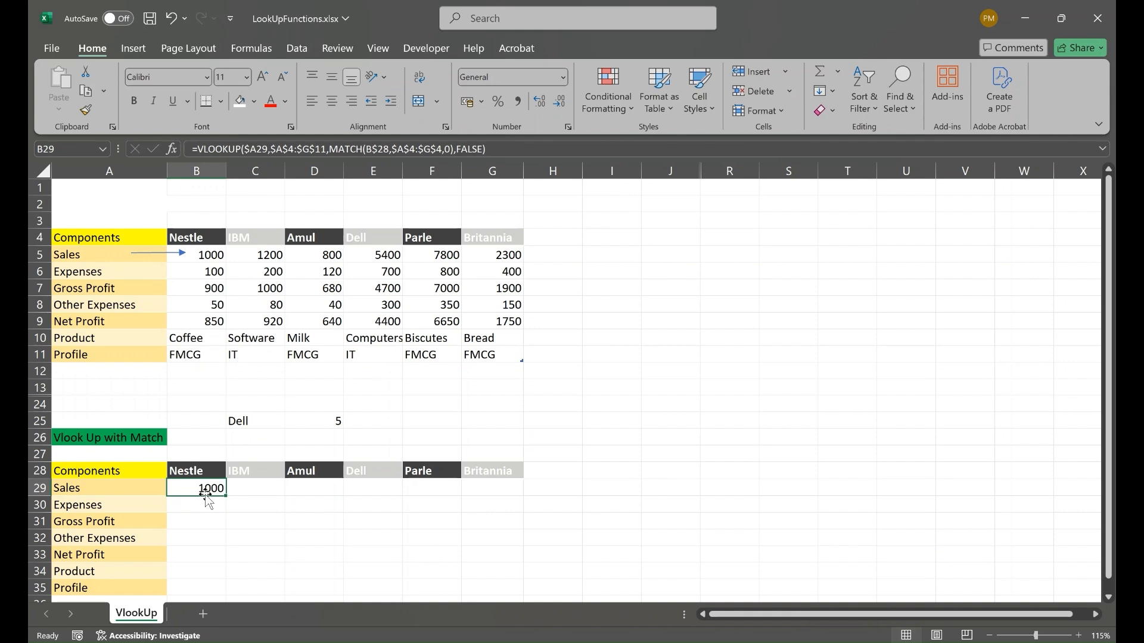
double_click(205, 489)
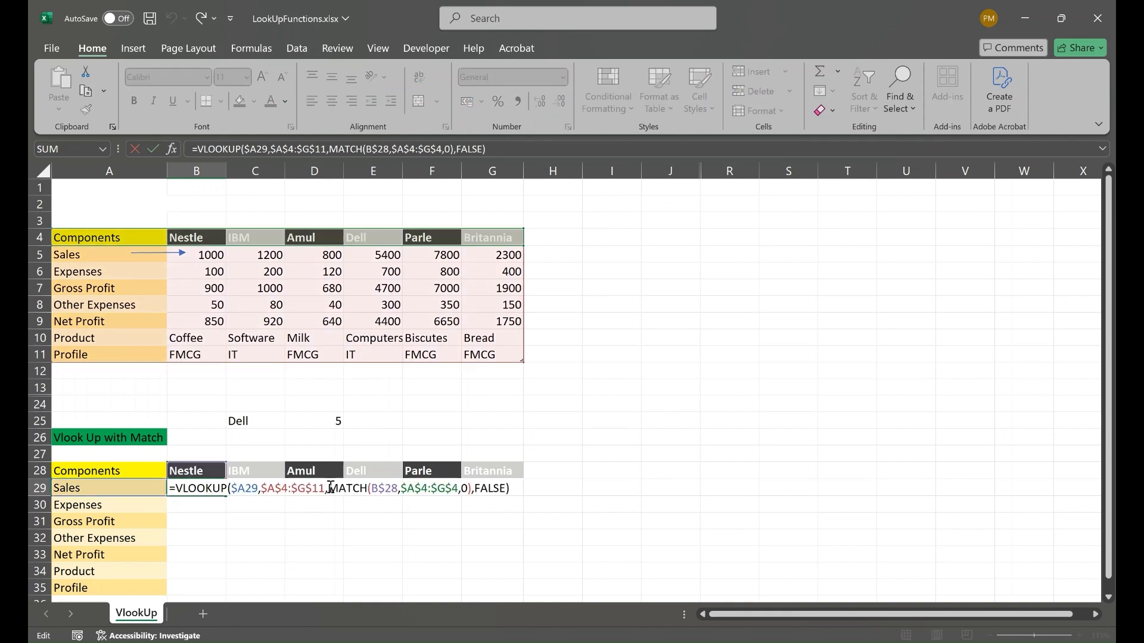
left_click_drag(330, 489, 554, 485)
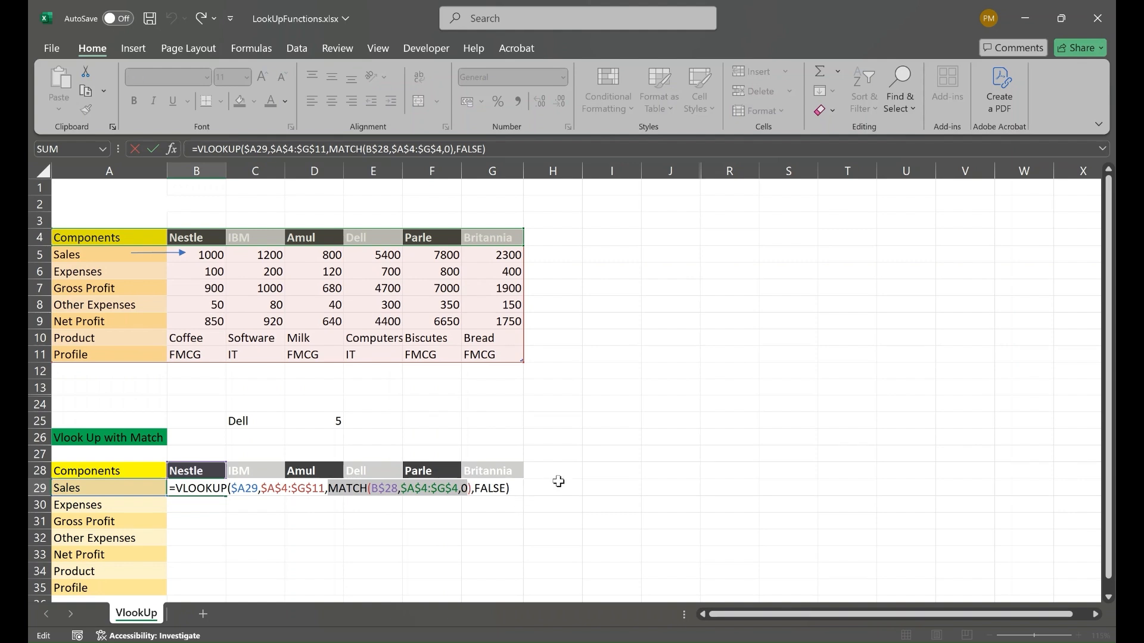
key("Escape")
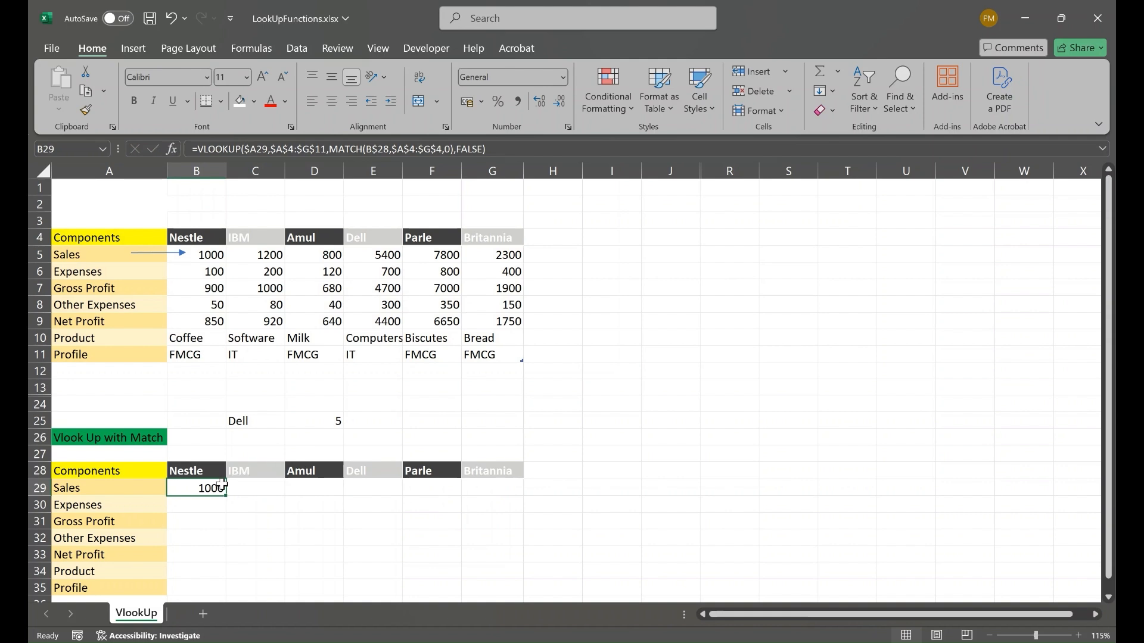
Copy the B29 formula into the IBM and Amul Sales cells, C29 and D29.
key("ctrl+c")
left_click(262, 487)
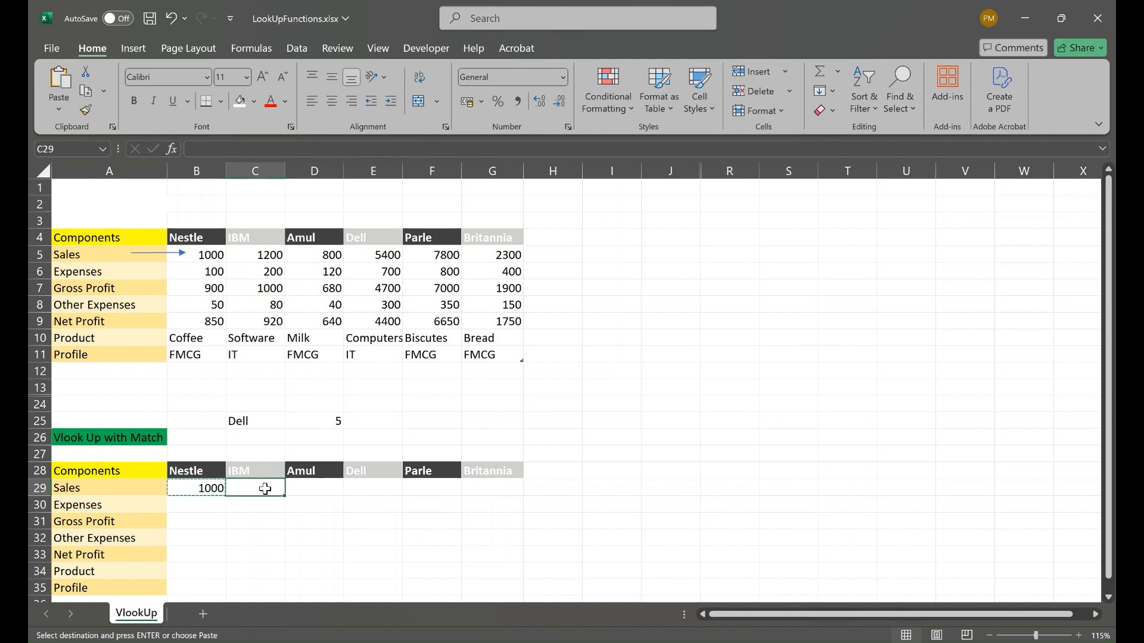
key("ctrl+v")
left_click(305, 488)
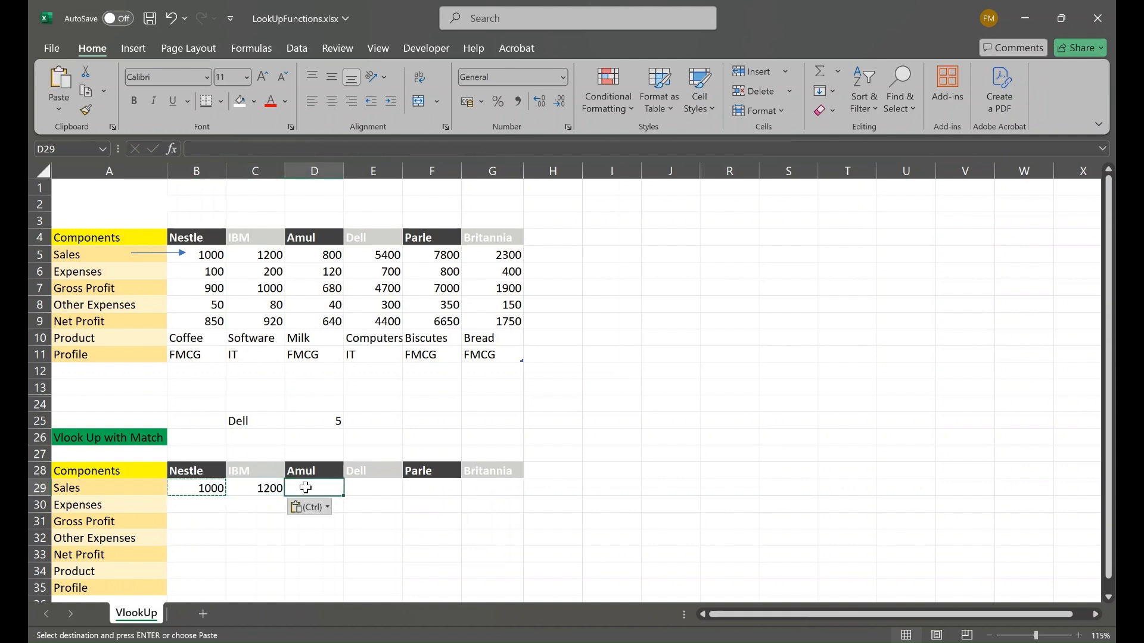
key("ctrl+v")
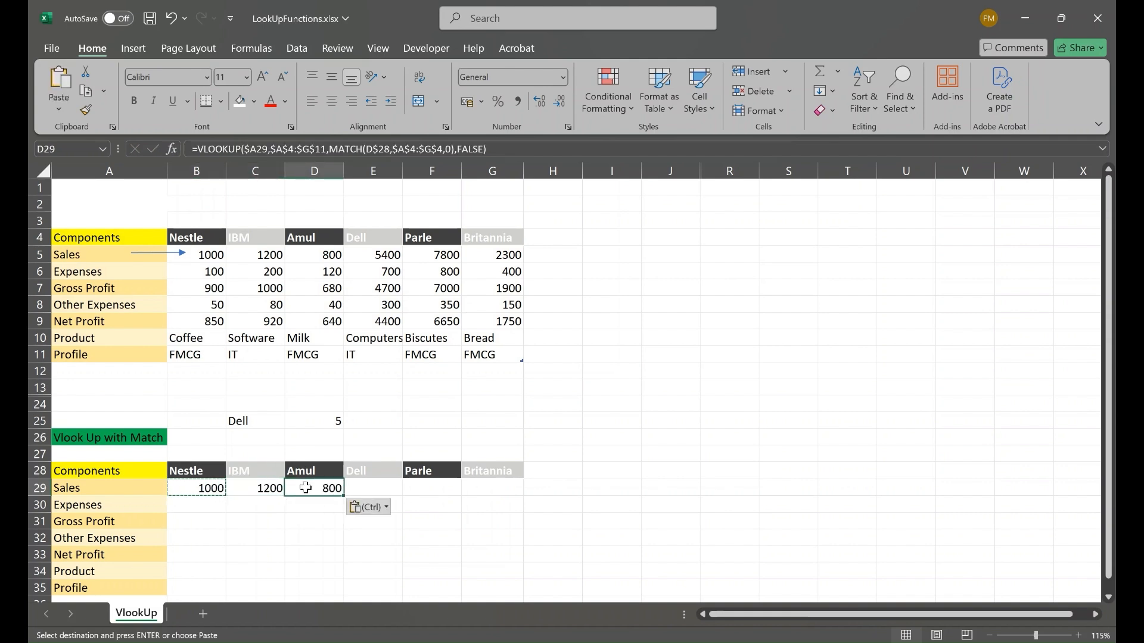
Examine the MATCH lookup value reference in the copied C29 formula.
left_click(206, 489)
double_click(256, 488)
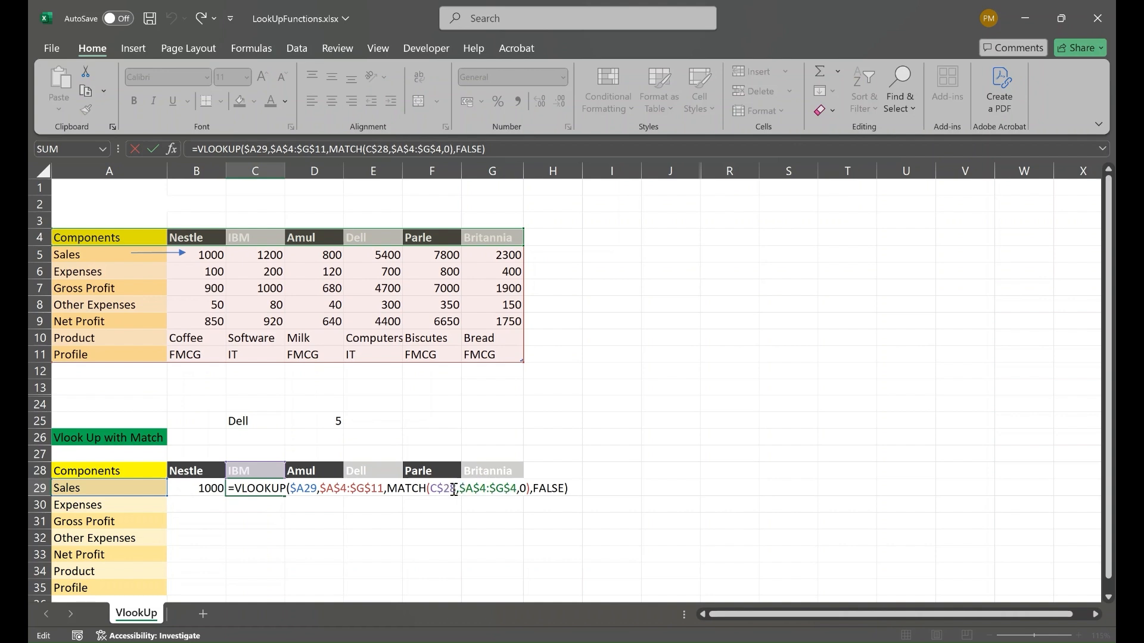
left_click_drag(454, 489, 431, 488)
key("Return")
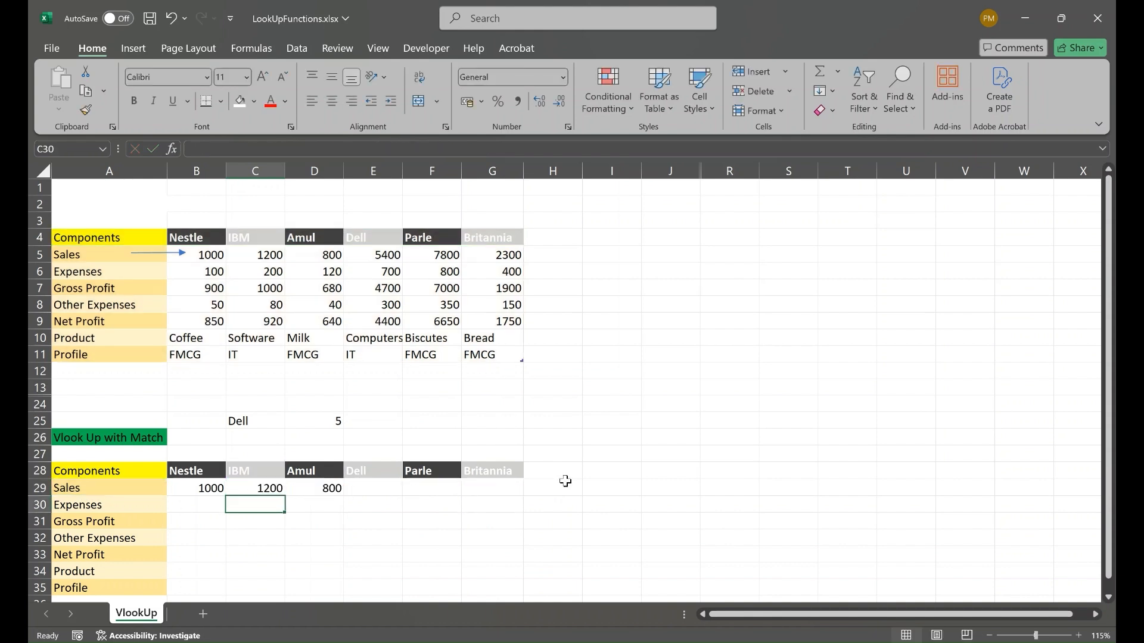
Copy the D29 formula across the Dell, Parle and Britannia Sales cells, E29:G29.
left_click(333, 488)
key("ctrl+c")
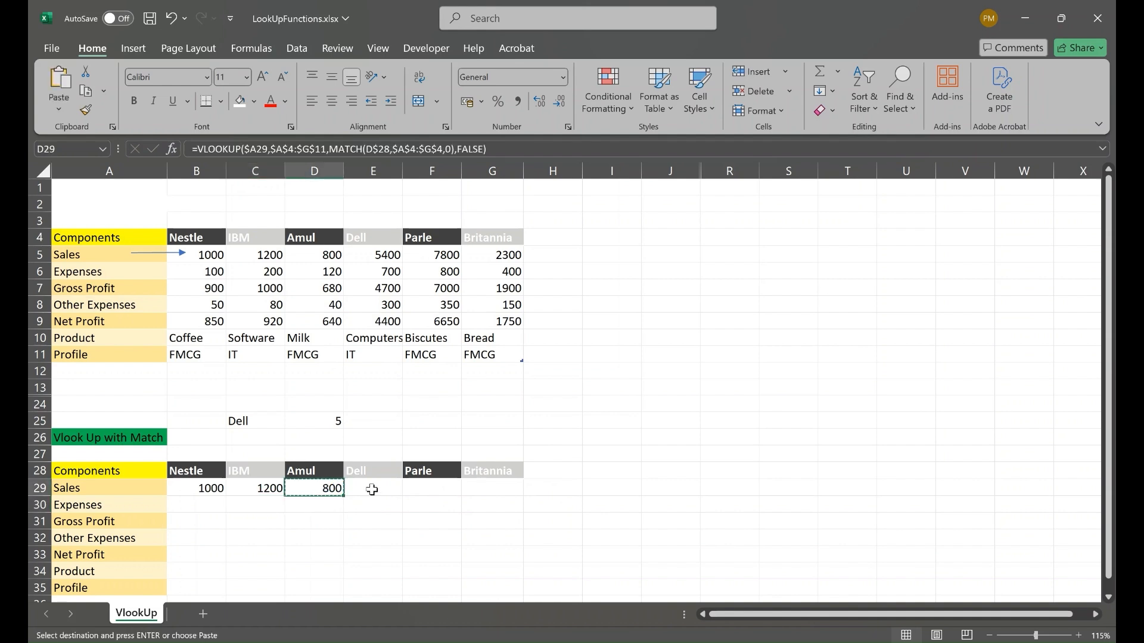
left_click_drag(369, 487, 468, 487)
key("ctrl+v")
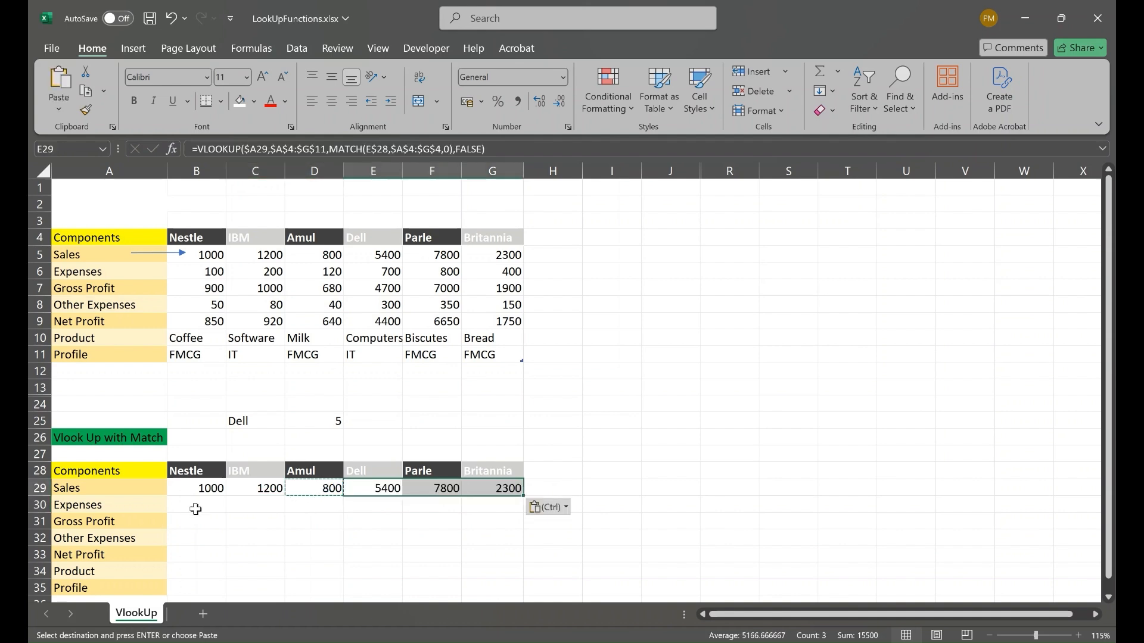
Paste the copied formula into B30:G35 to fill the Expenses through Profile rows, and save the workbook.
left_click_drag(194, 506, 512, 507)
key("ctrl+v")
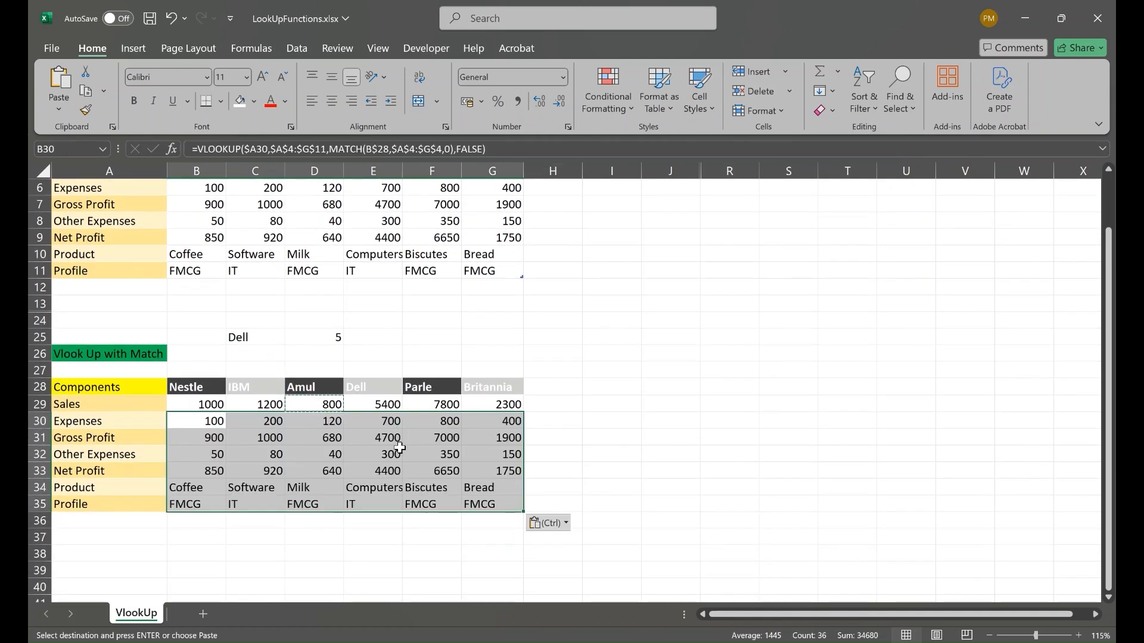
scroll(400, 444, "up", 1)
scroll(400, 445, "down", 2)
key("ctrl+s")
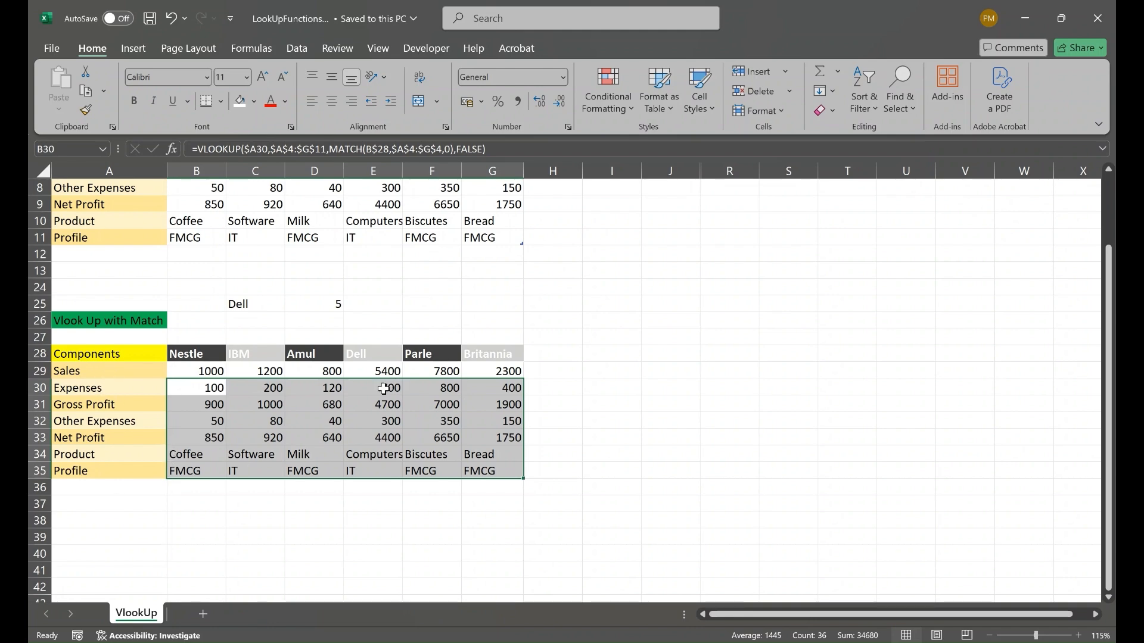
scroll(388, 388, "up", 3)
scroll(374, 389, "down", 3)
scroll(357, 382, "up", 3)
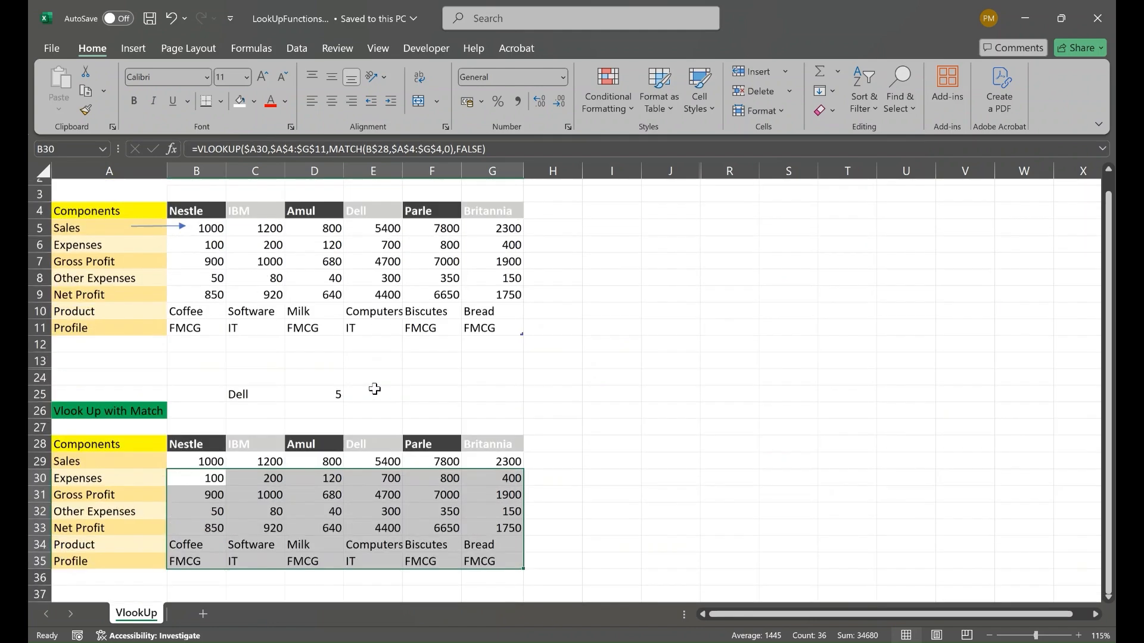
scroll(391, 379, "down", 3)
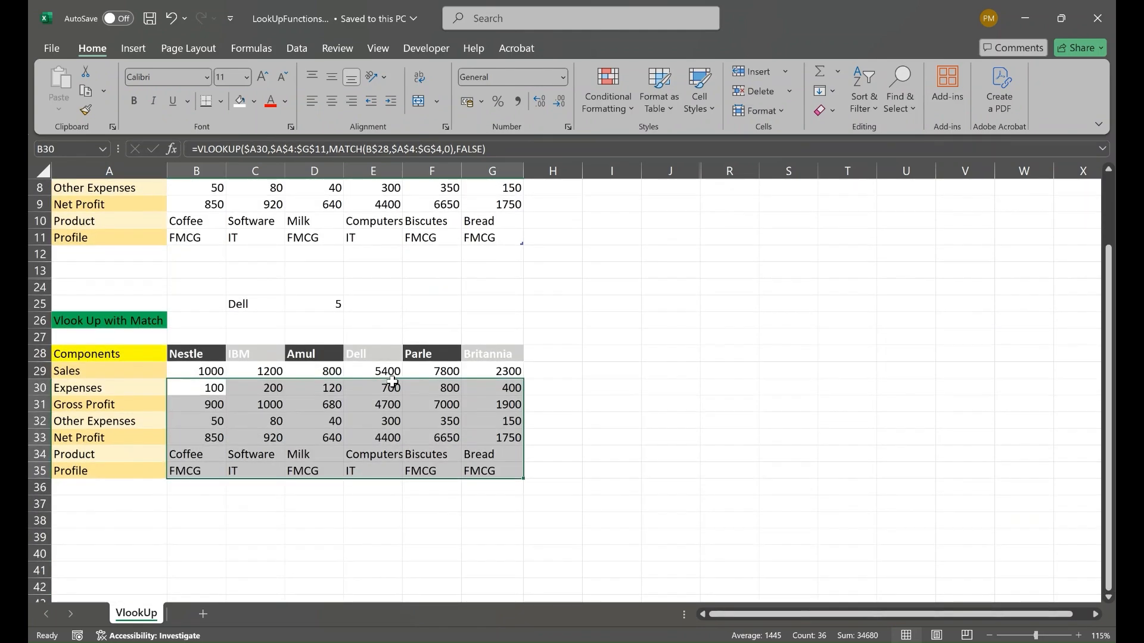